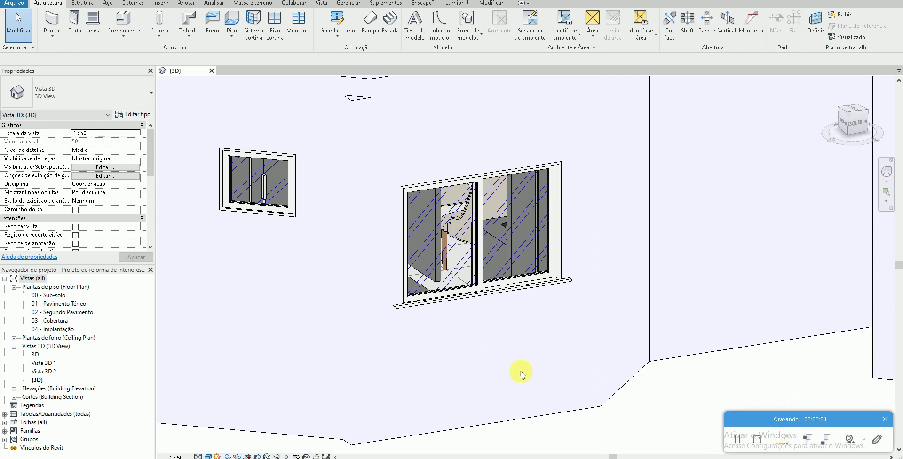
Step: Zoom out of the 3D wall view and switch to the YouTube channel's Videos page in Chrome
scroll(428, 366, down, 3)
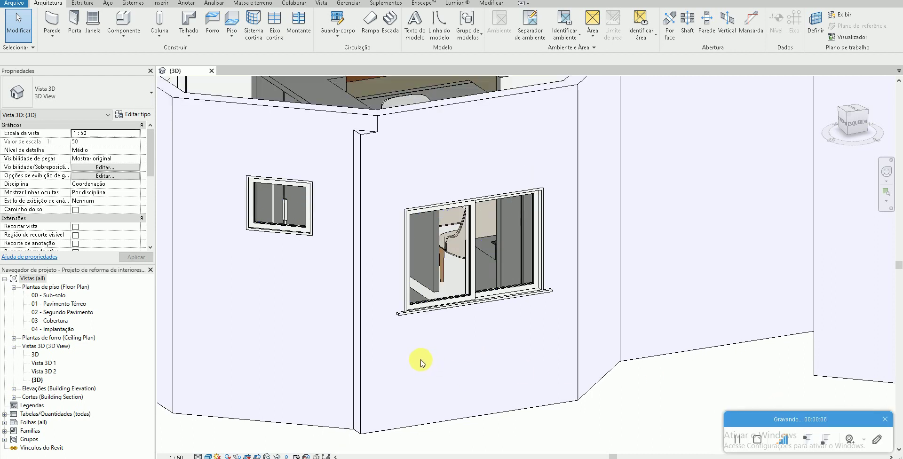
key(alt+Tab)
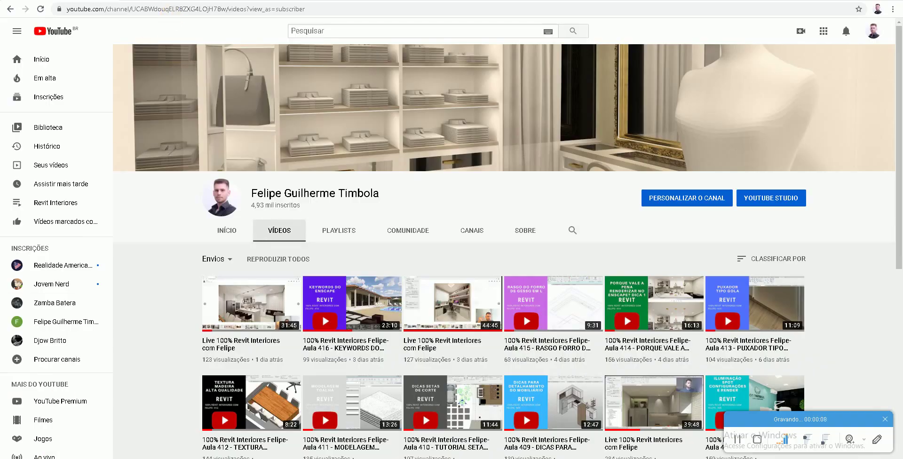
Step: Review the Ceusa Venatino Ondas Brilhante page's Informações and Especificações panels
key(ctrl+Tab)
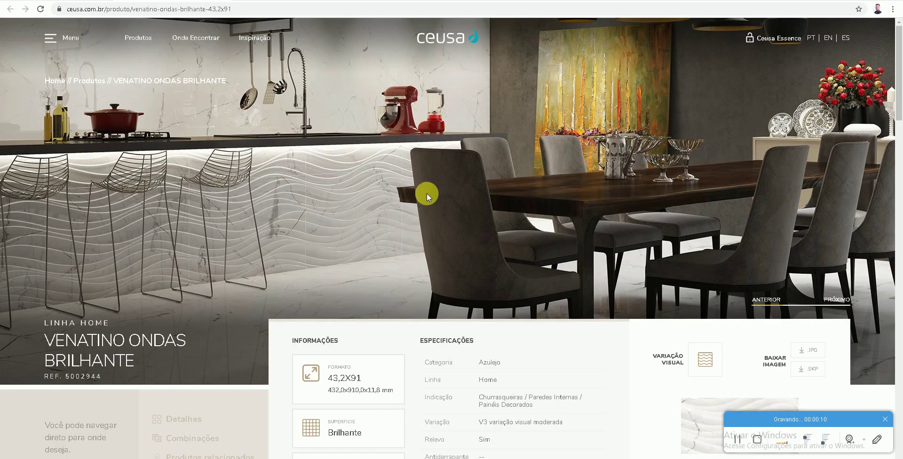
scroll(346, 241, down, 3)
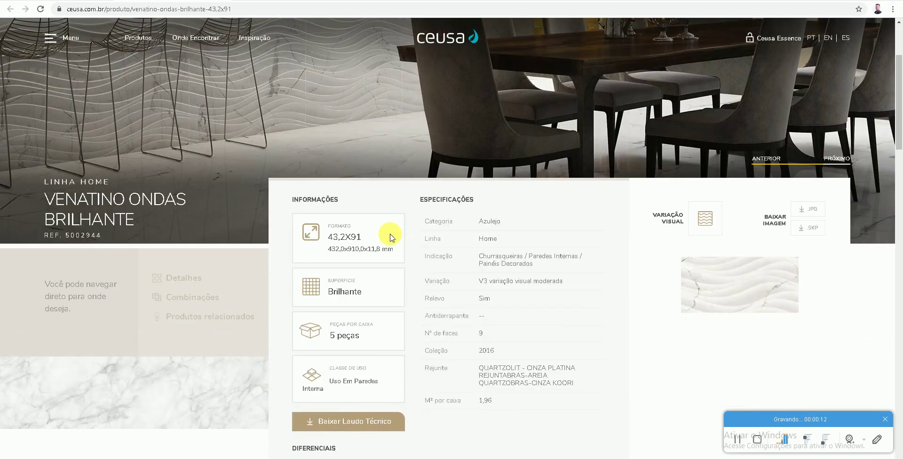
scroll(390, 238, up, 3)
scroll(357, 246, down, 1)
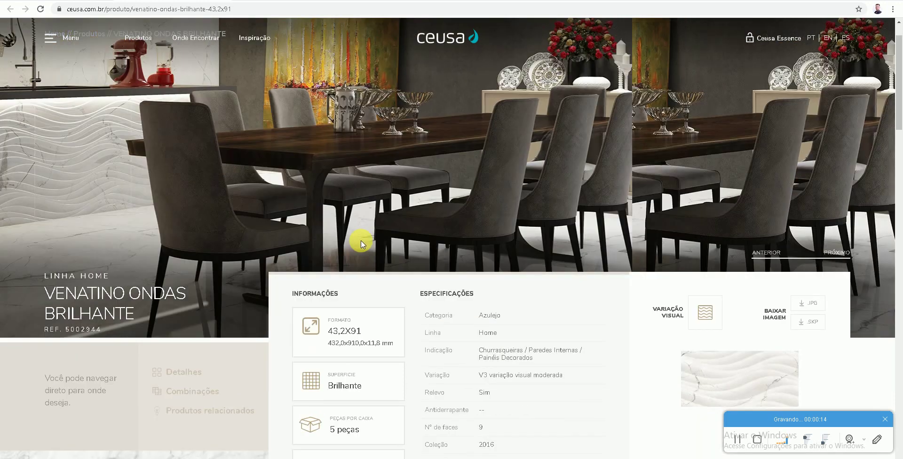
scroll(361, 240, down, 2)
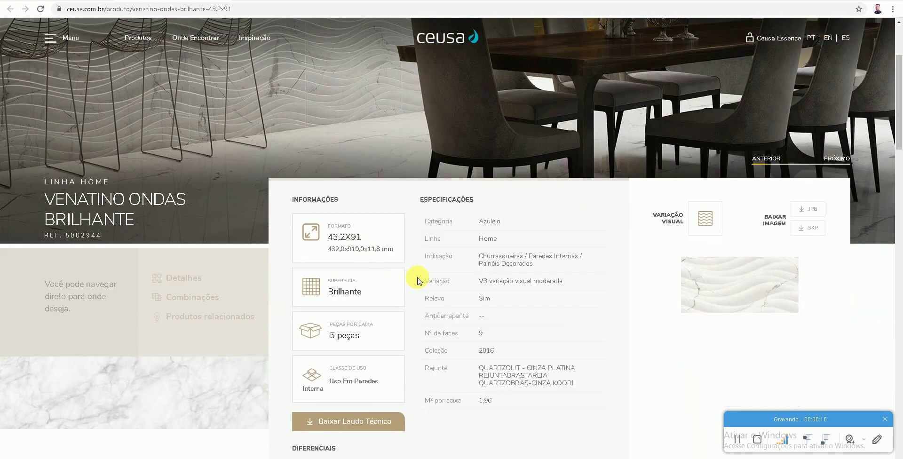
scroll(622, 335, up, 3)
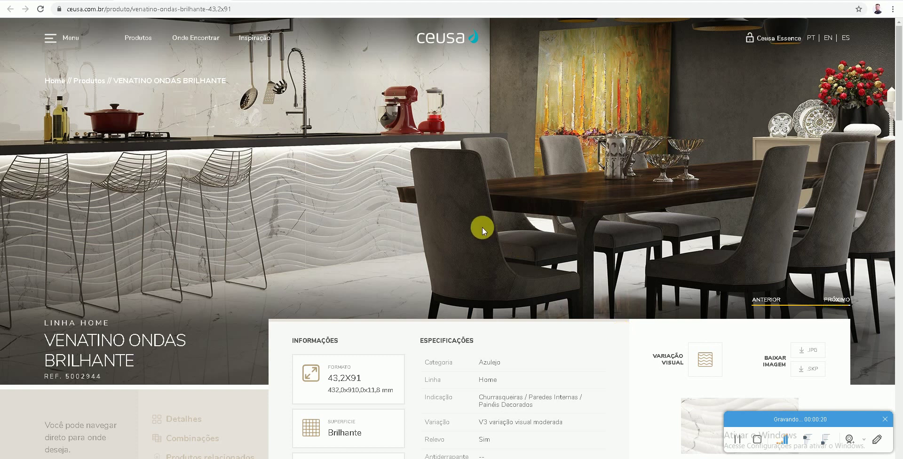
scroll(518, 308, down, 4)
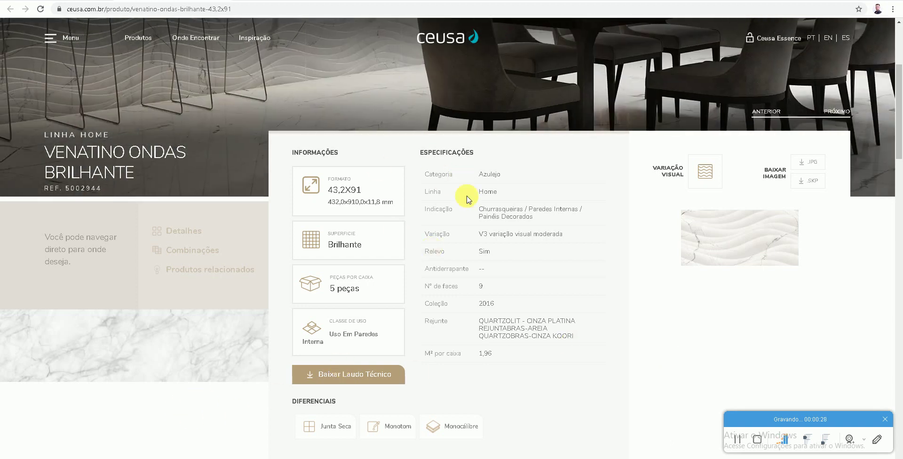
scroll(447, 283, up, 4)
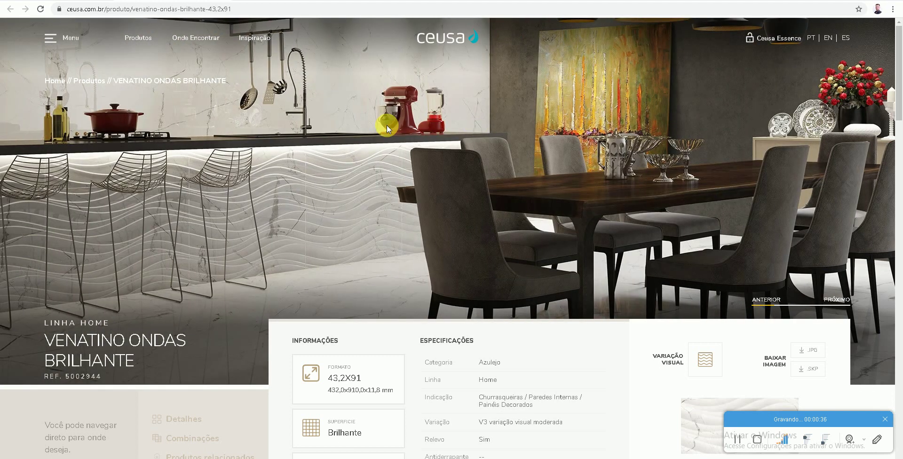
scroll(466, 178, down, 1)
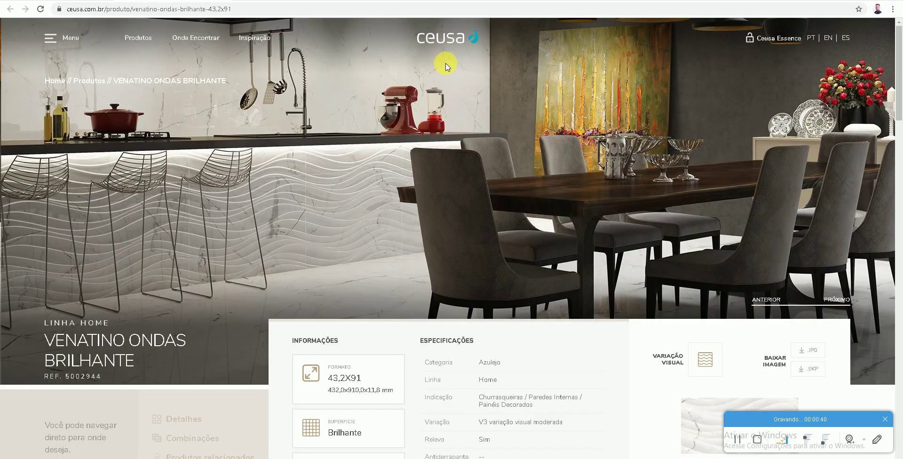
scroll(530, 324, down, 1)
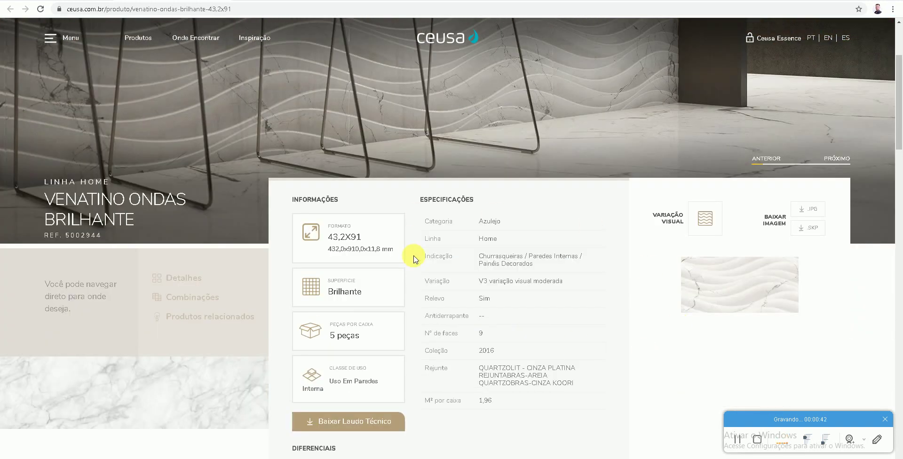
scroll(372, 188, down, 1)
scroll(487, 301, down, 1)
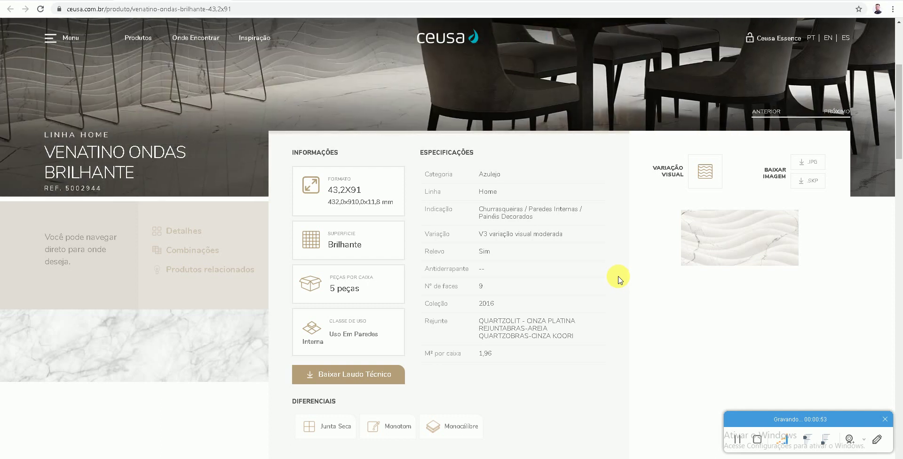
scroll(501, 341, down, 1)
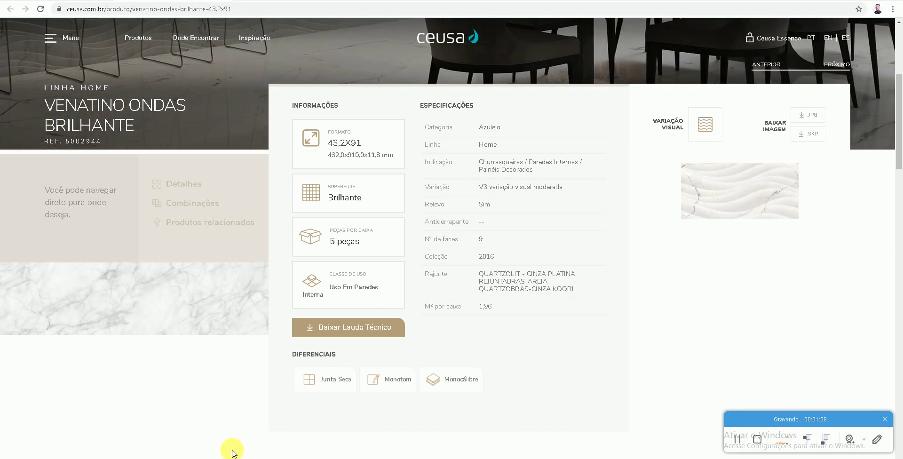
Step: Back in Revit, open the Material Browser from Gerenciar > Materiais
key(alt+Tab)
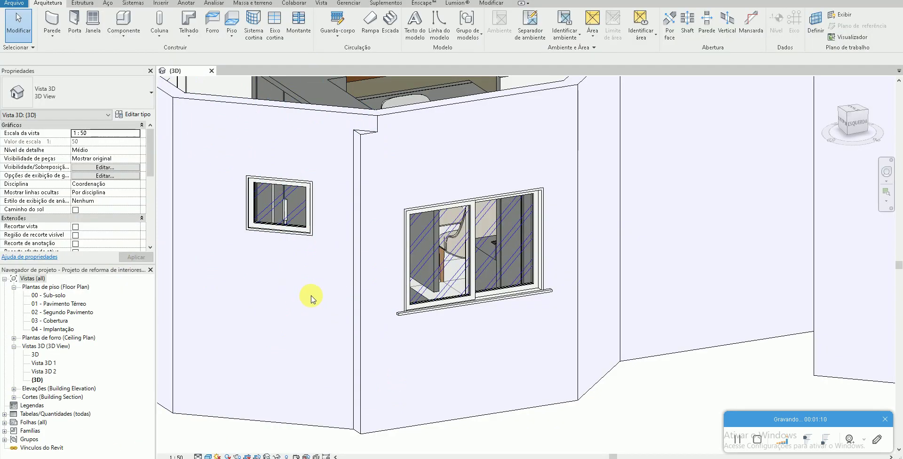
click(357, 4)
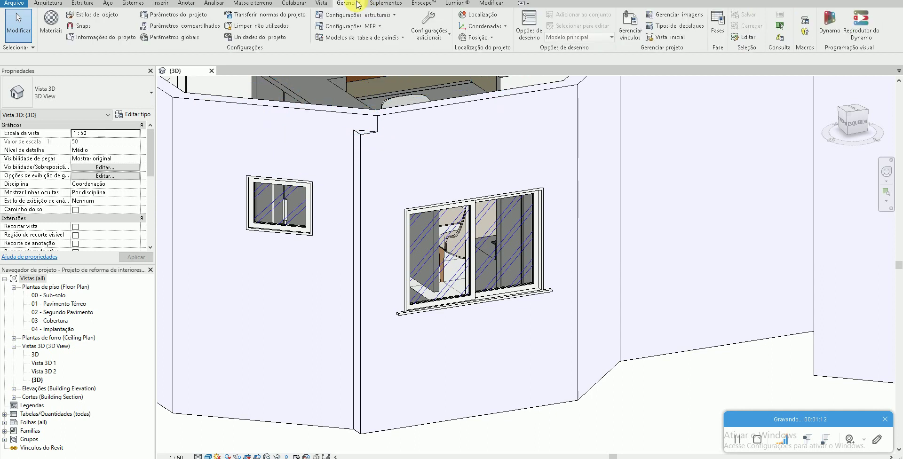
click(49, 32)
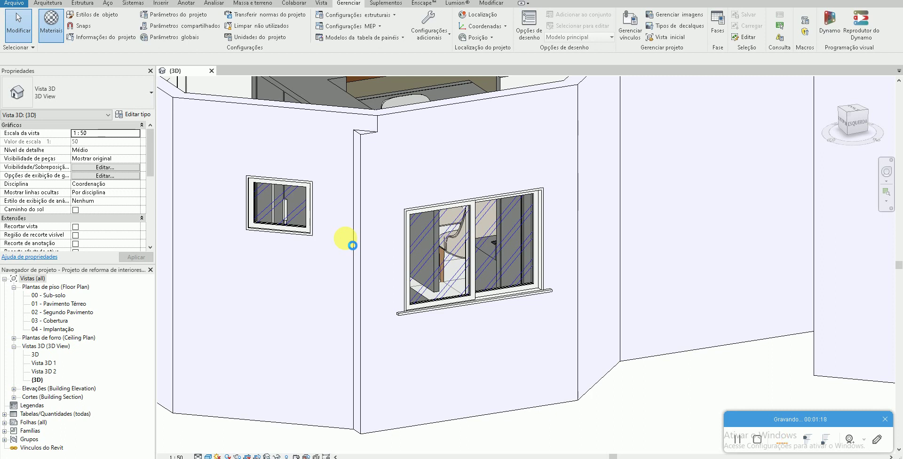
click(63, 35)
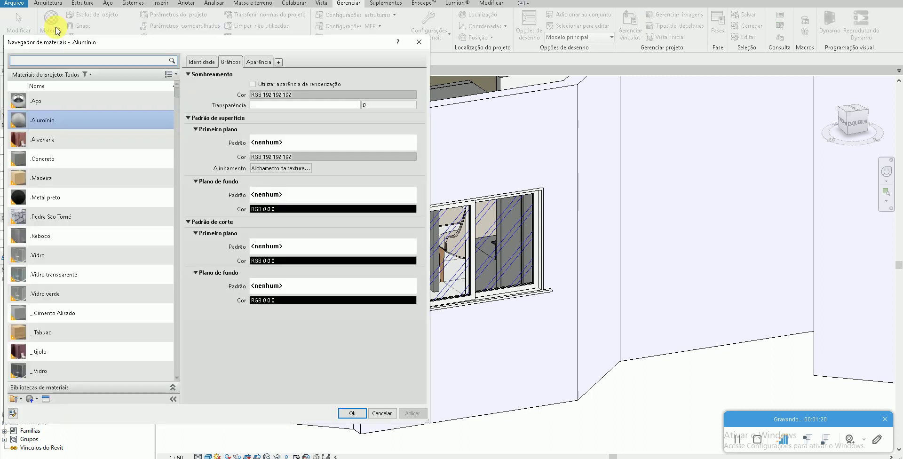
Step: Add a blank material with Criar novo material, then return to the Ceusa tile page
click(29, 400)
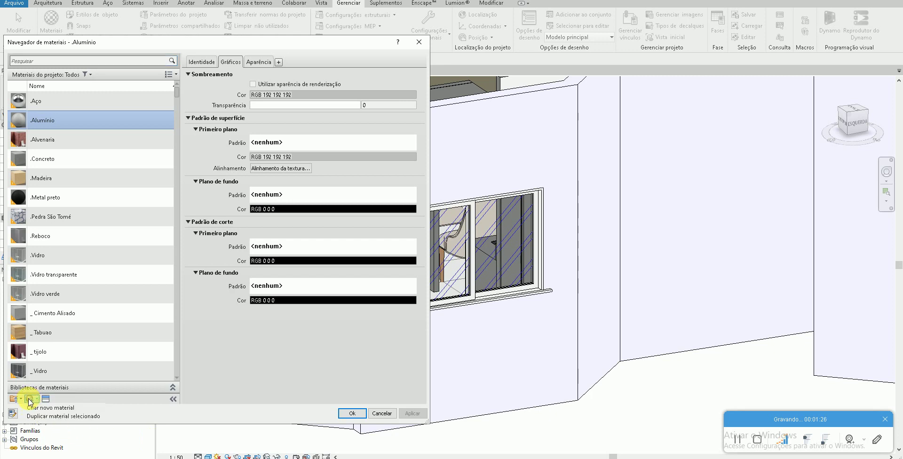
click(50, 407)
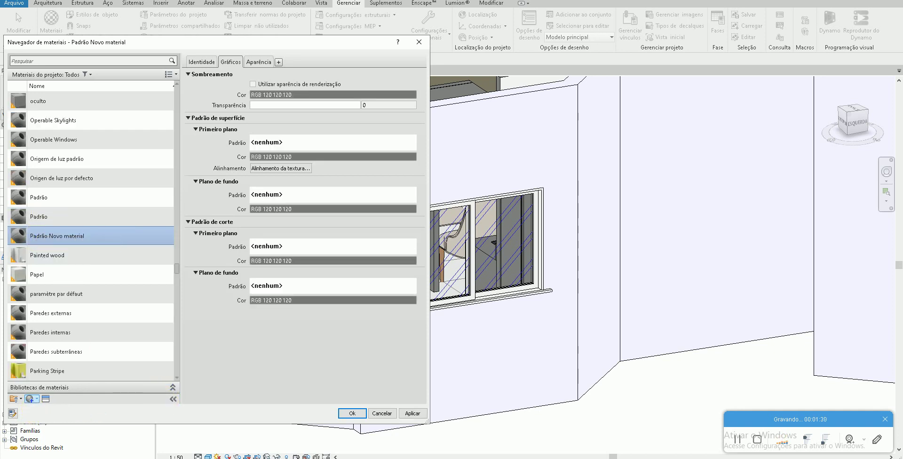
key(alt+Tab)
scroll(335, 367, up, 4)
scroll(346, 375, down, 2)
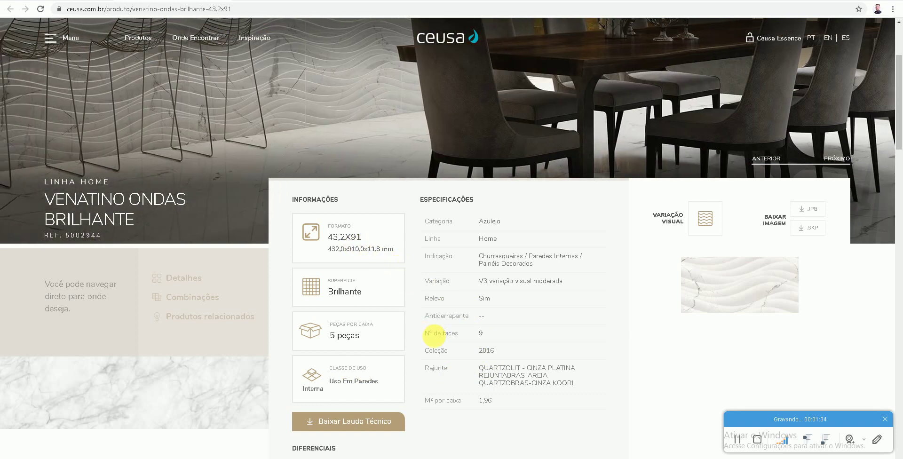
Step: Rename the new material to 'Porcelanato Ceusa VENATINO ONDAS BRILHANTE' using the copied product name
scroll(508, 334, up, 3)
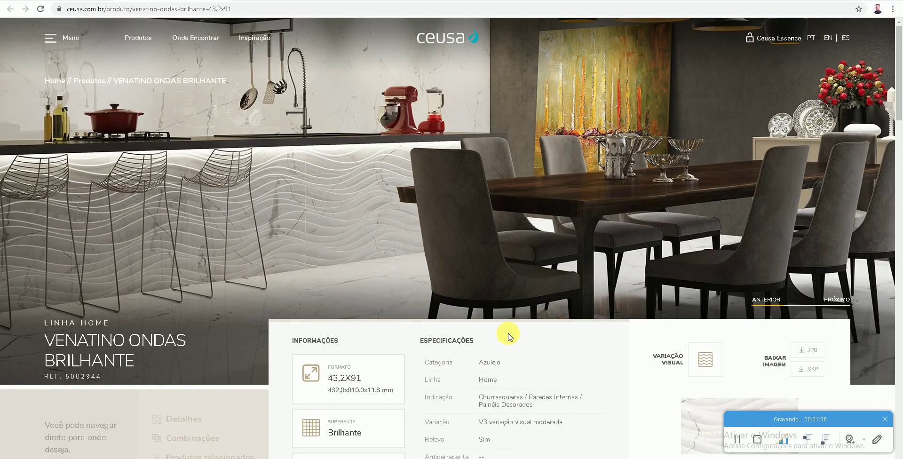
drag(136, 361, 47, 339)
key(ctrl+c)
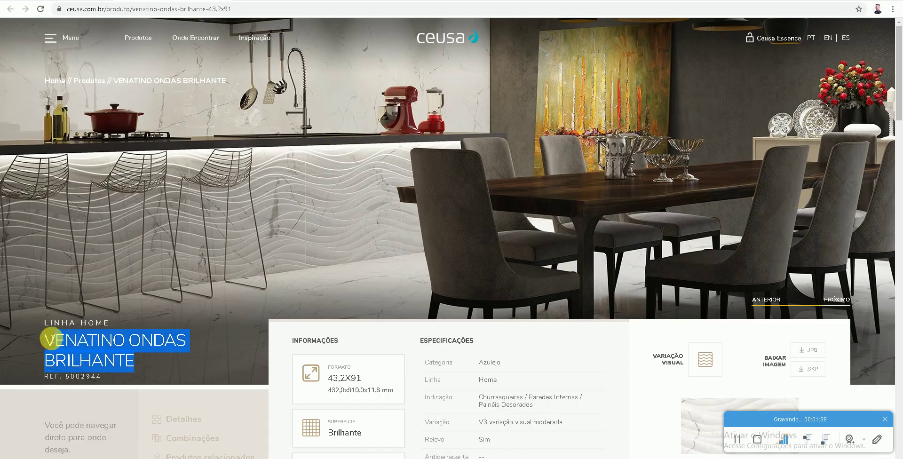
key(alt+Tab)
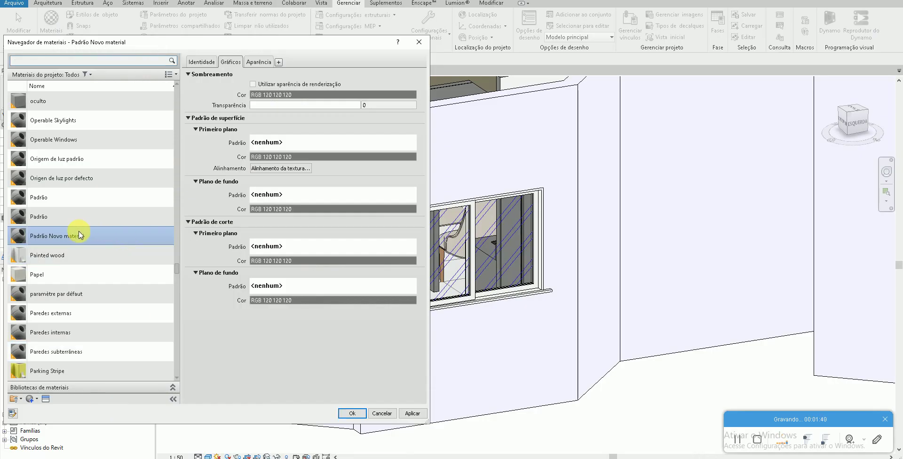
right_click(78, 235)
click(101, 261)
key(ctrl+v)
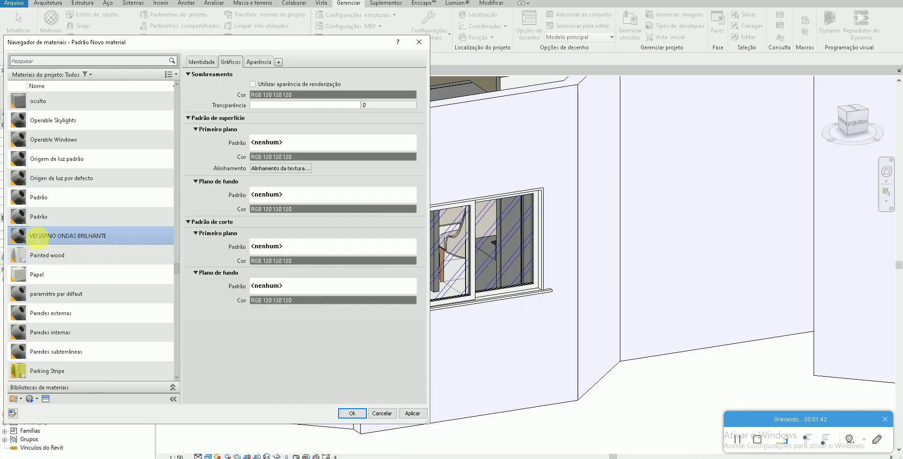
text(Porcelan)
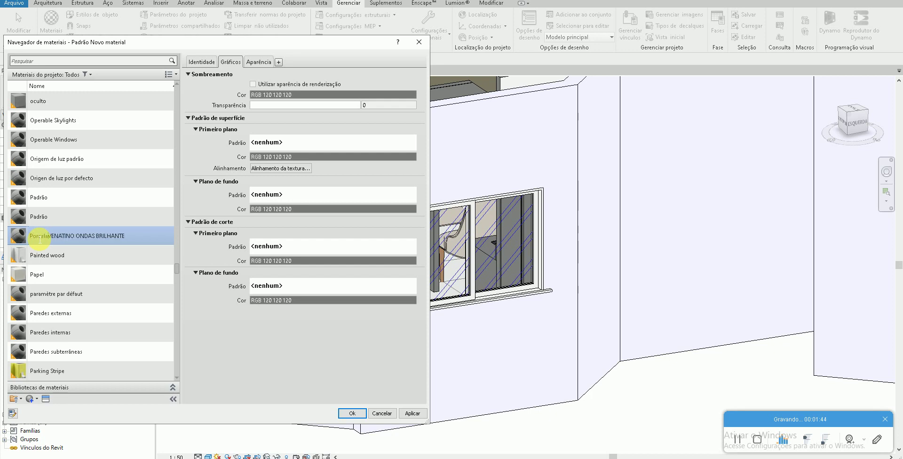
text(ato Ceusa)
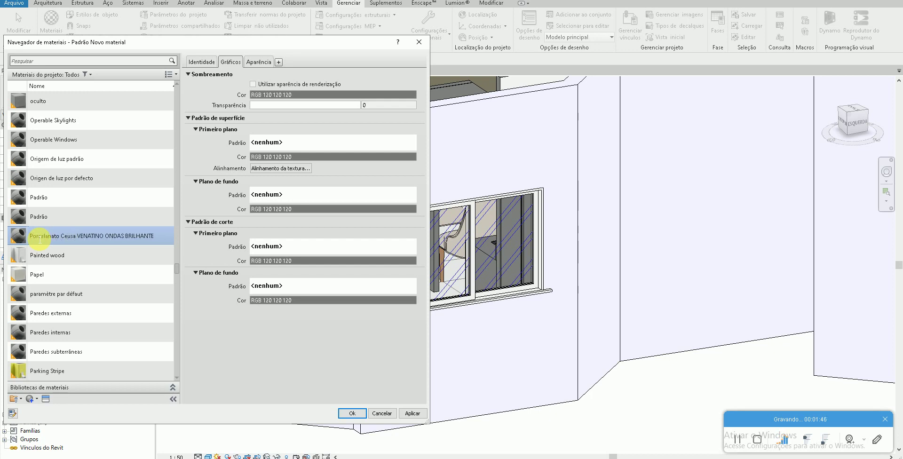
key(Return)
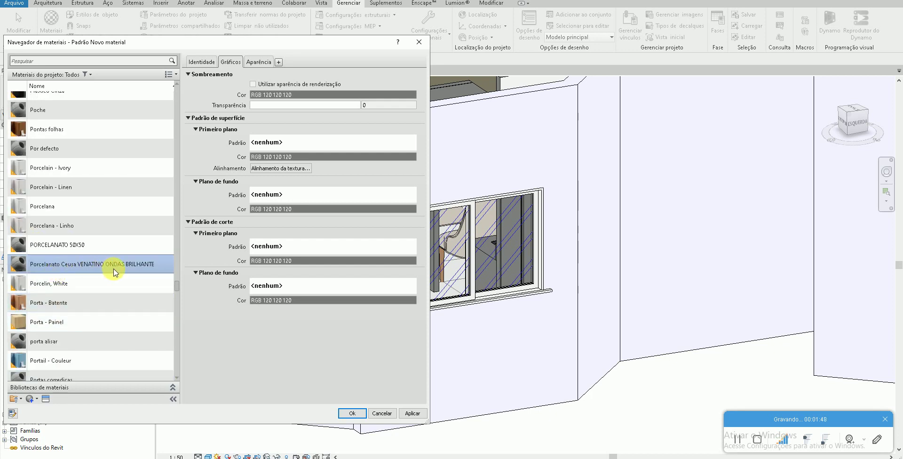
Step: Append the product reference REF. 5002944 to the material name and widen the material list
key(alt+Tab)
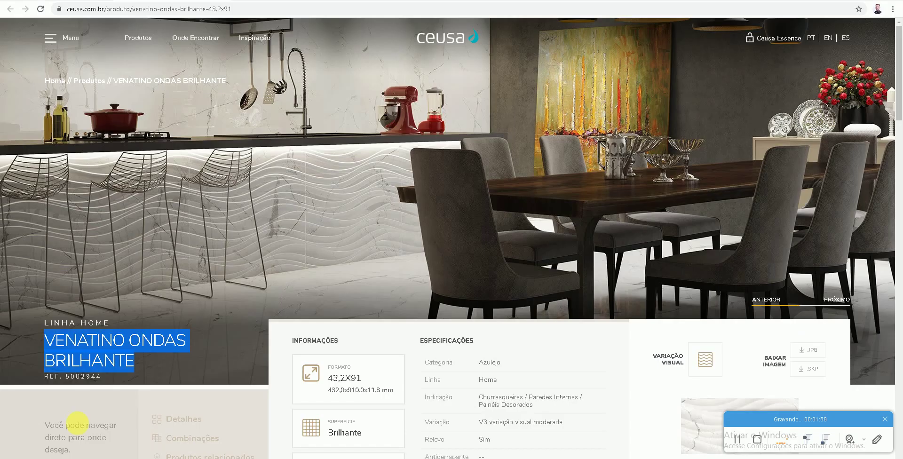
drag(102, 376, 43, 377)
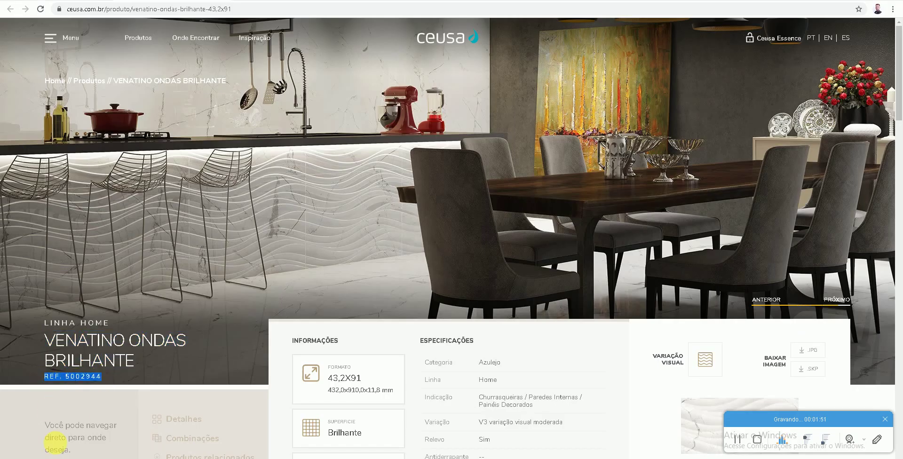
key(alt+Tab)
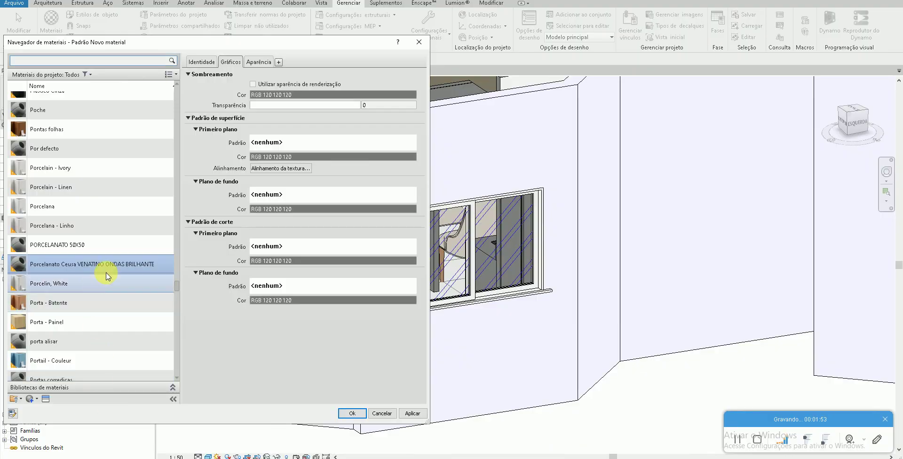
right_click(152, 267)
click(171, 288)
key(ctrl+v)
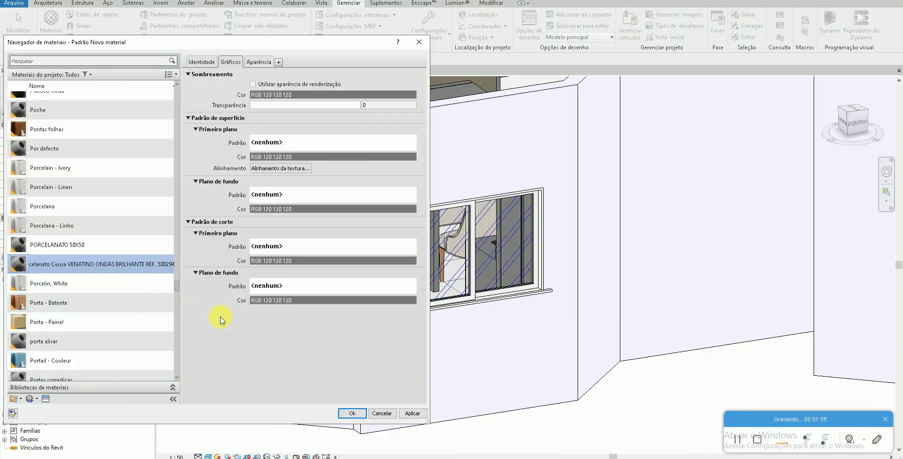
key(Return)
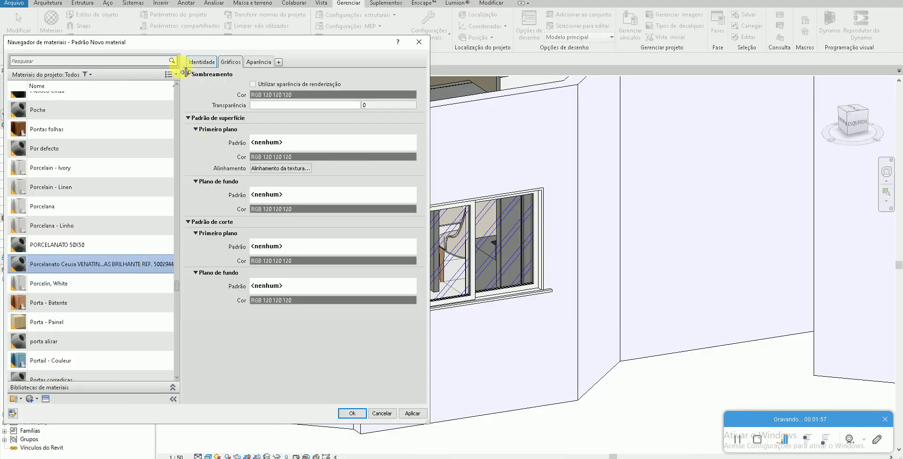
drag(186, 72, 194, 72)
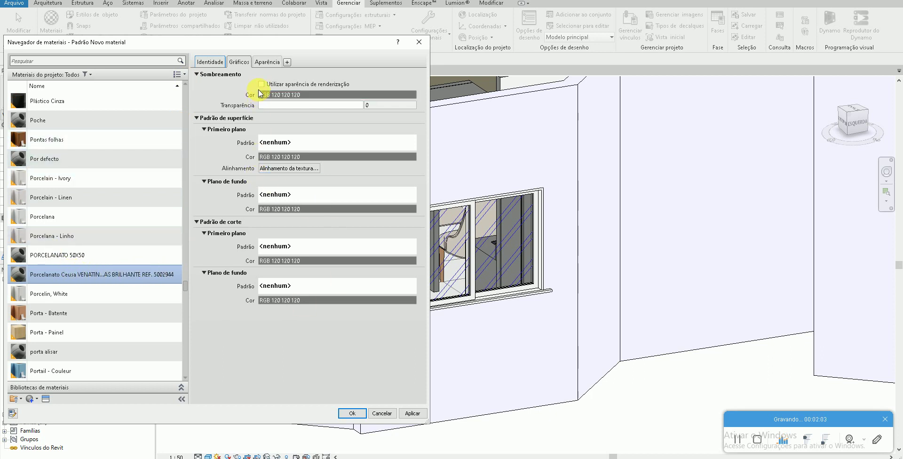
Step: Tick 'Utilizar aparência de renderização' under Sombreamento so the shaded colour becomes RGB 80 80 80
click(261, 85)
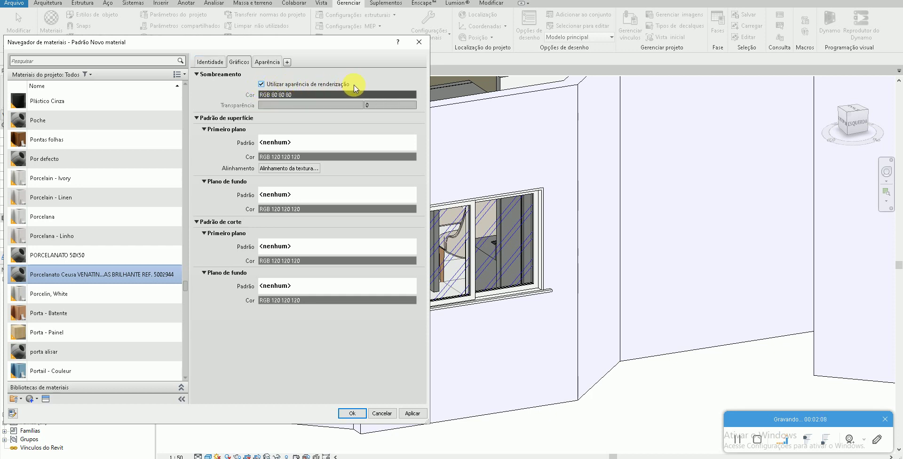
key(alt+Tab)
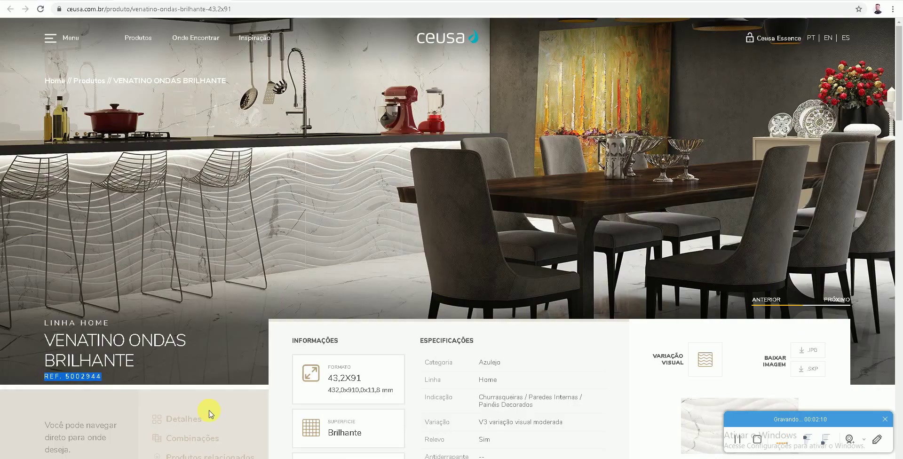
key(alt+Tab)
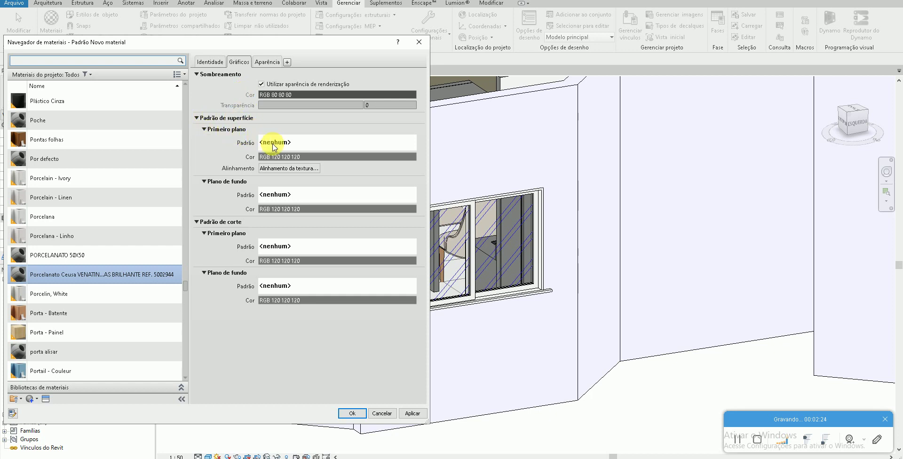
Step: Start a new Modelo fill pattern for the surface foreground, checking the Ceusa page for its size
click(273, 144)
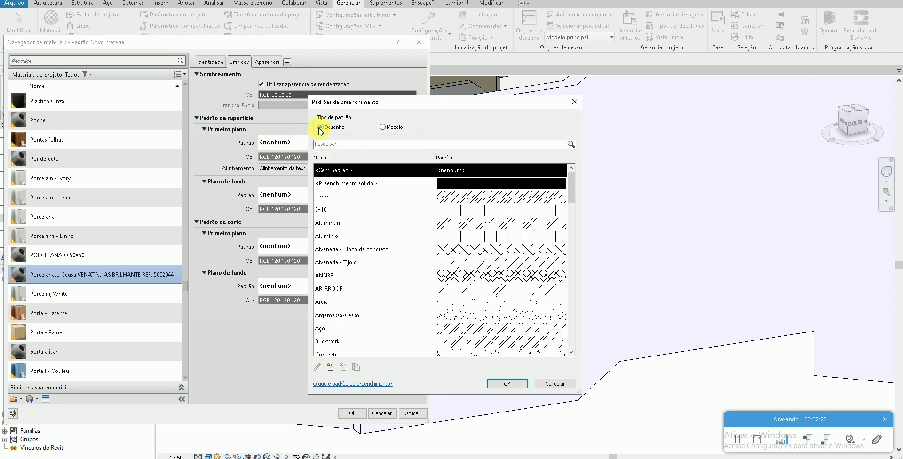
click(382, 127)
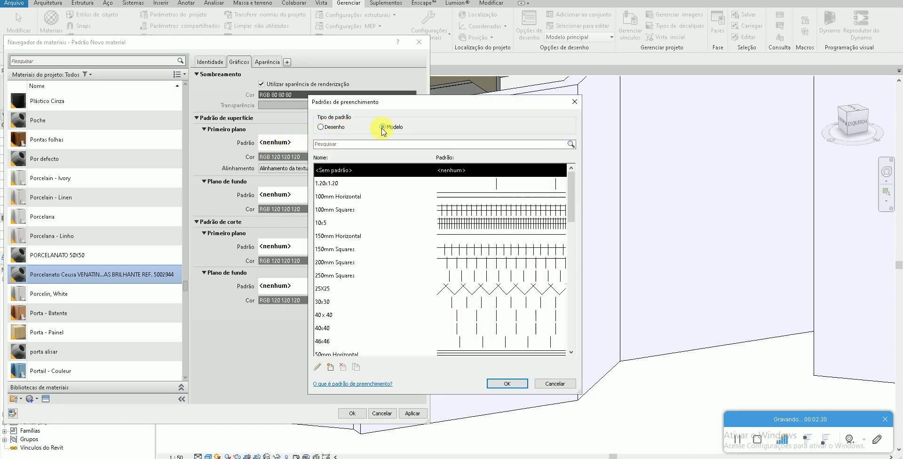
click(330, 369)
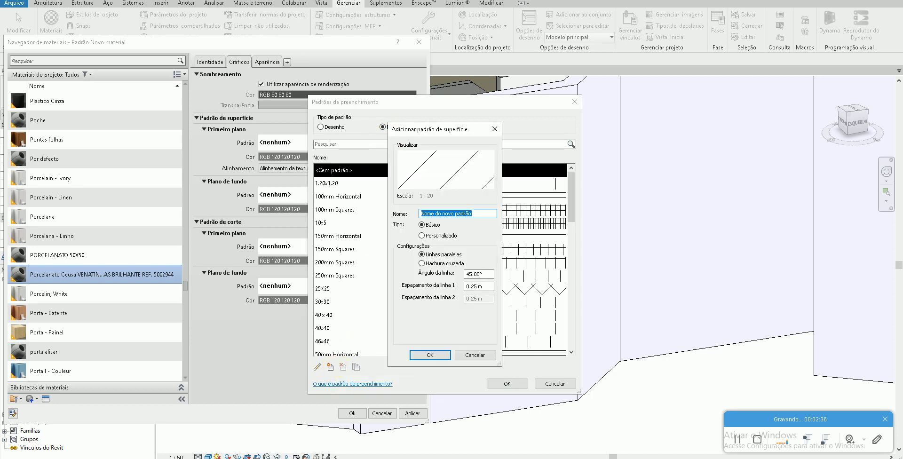
key(alt+Tab)
scroll(202, 357, down, 2)
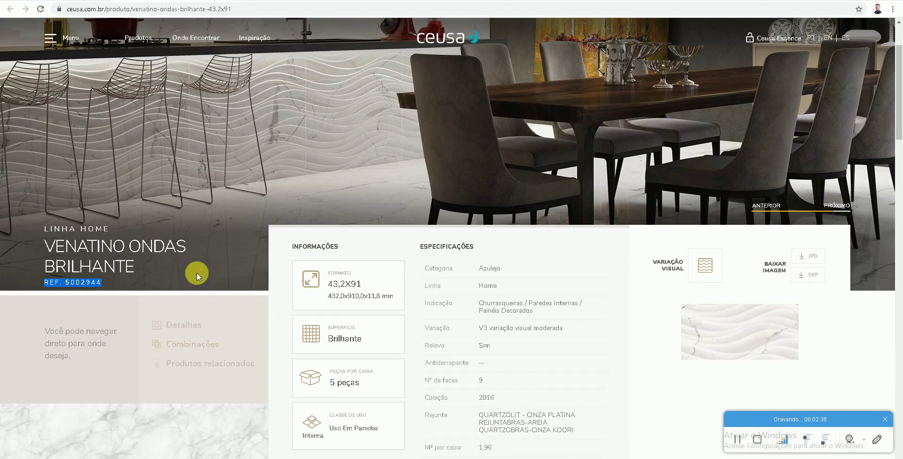
Step: Select the tile's 43,2X91 format on the Ceusa page and go back to Revit
click(365, 286)
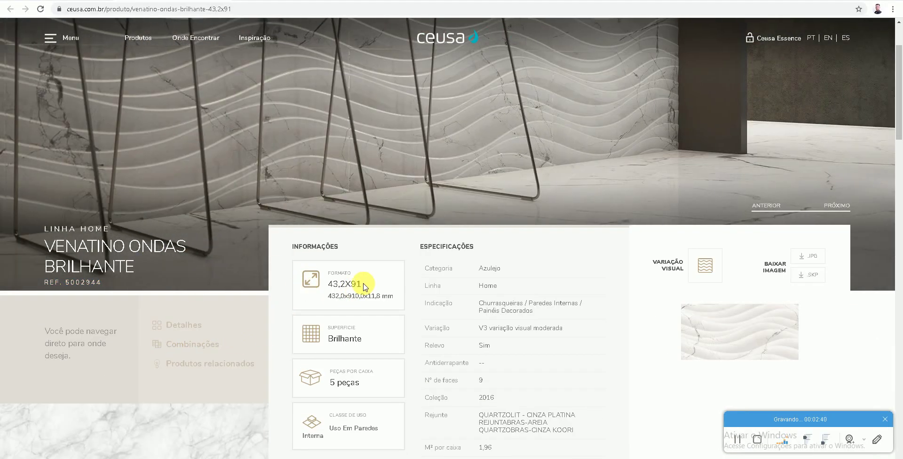
drag(327, 283, 363, 285)
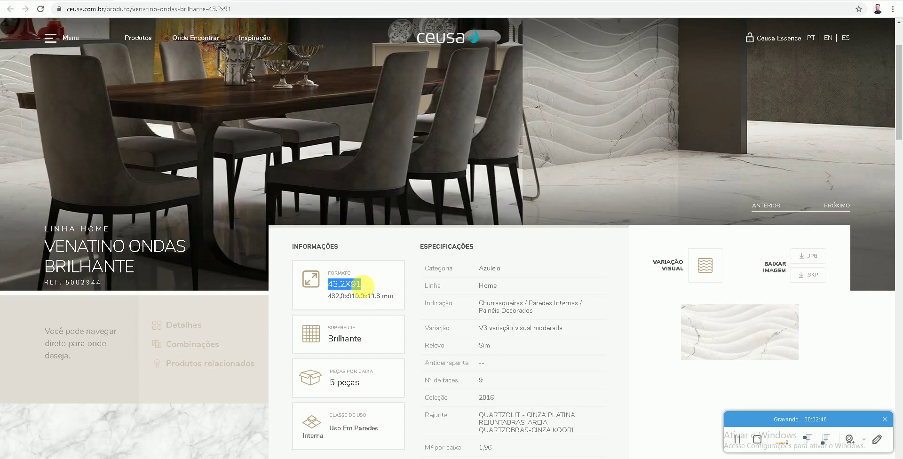
key(alt+Tab)
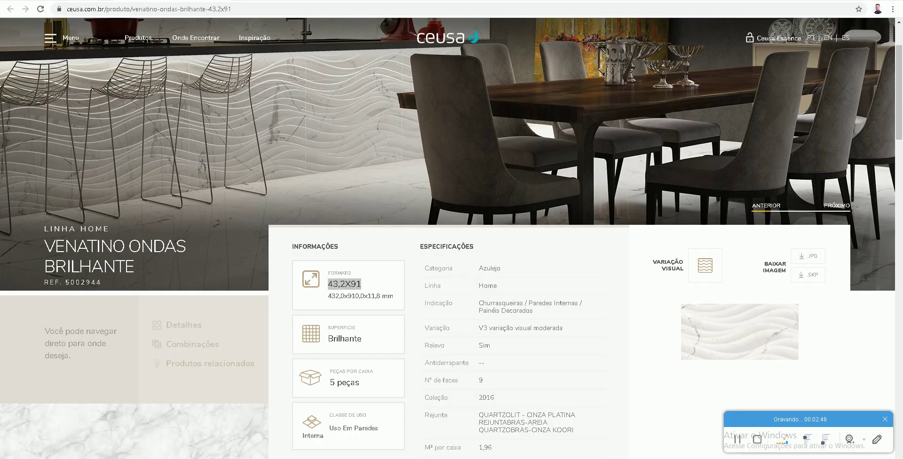
Step: Create the Hachura cruzada model pattern '43 x 91' at 0° with line spacings .43 and .91
drag(485, 274, 426, 282)
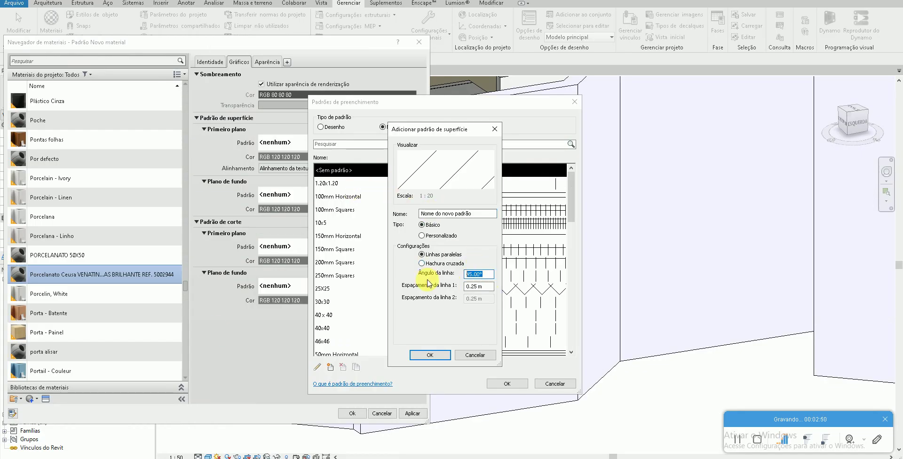
drag(471, 213, 330, 211)
text(43 x 91)
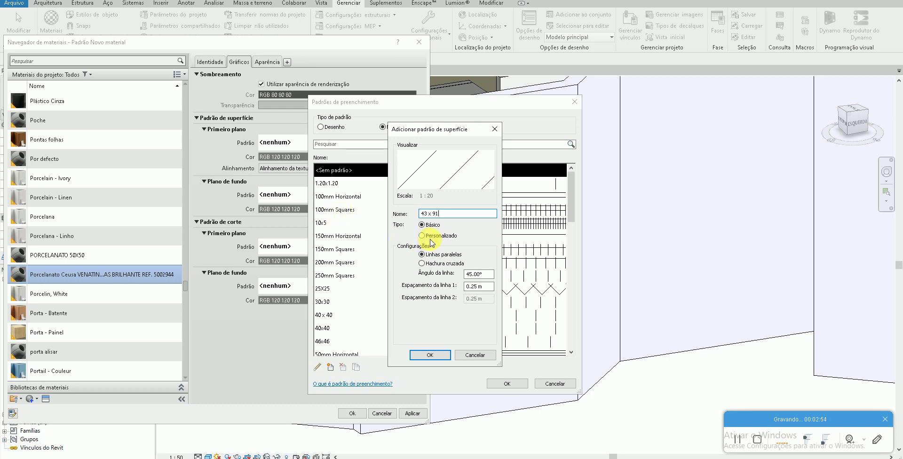
drag(492, 274, 431, 277)
text(0)
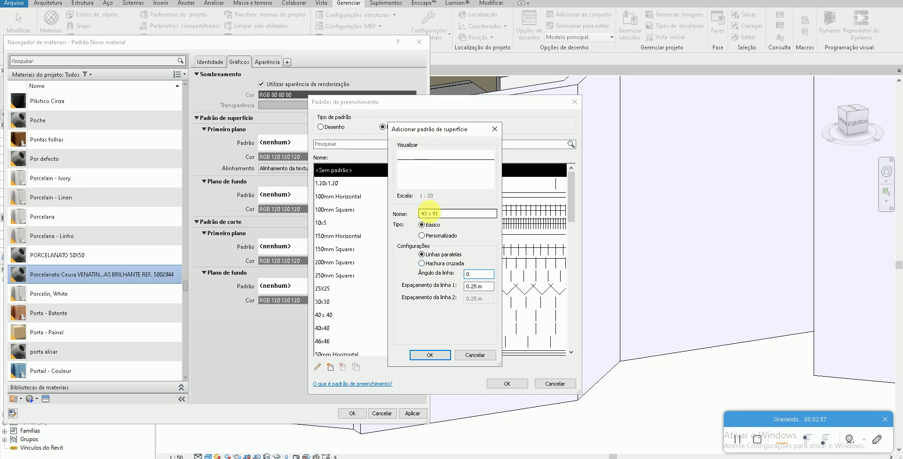
click(426, 264)
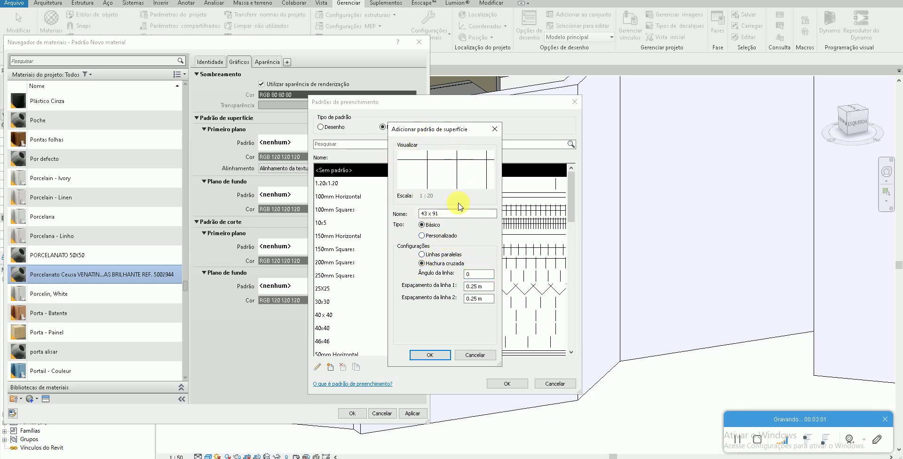
double_click(479, 286)
text(.4)
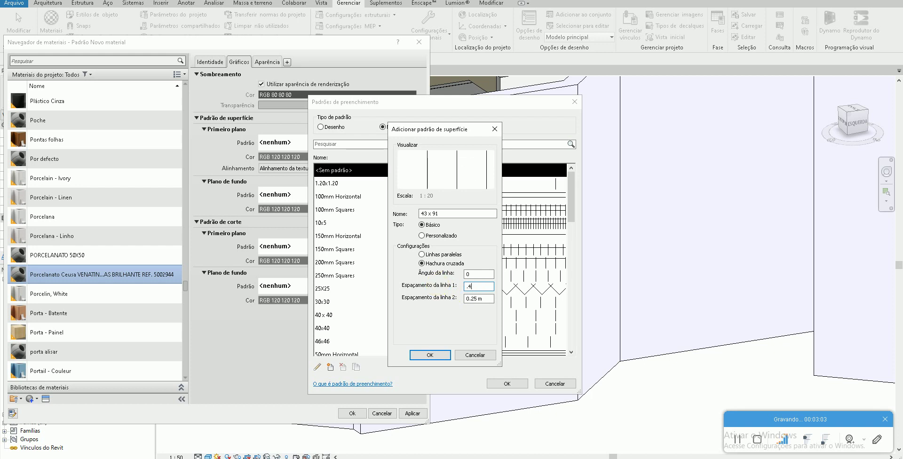
text(.91)
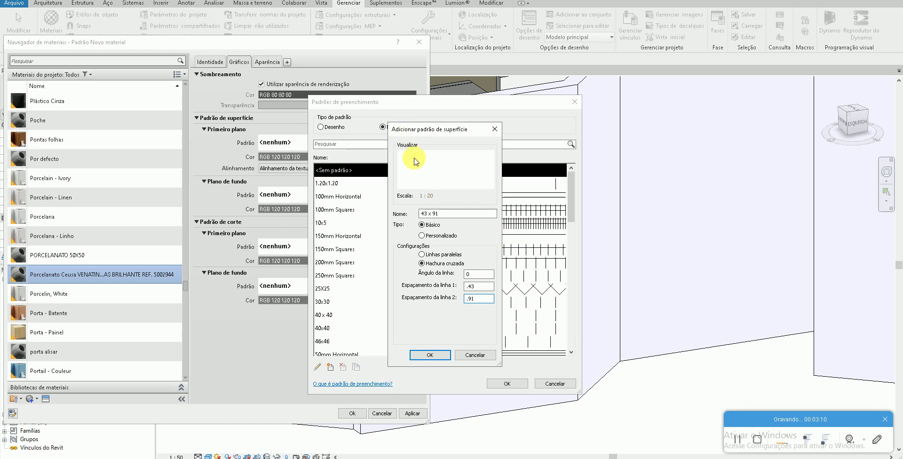
click(430, 354)
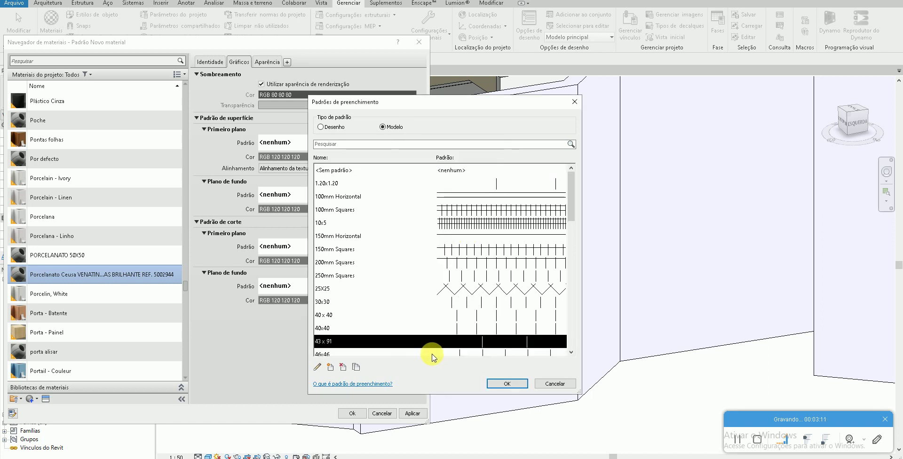
Step: Assign 43 x 91 as the surface foreground pattern and edit its spacings to .91 and .4
click(503, 384)
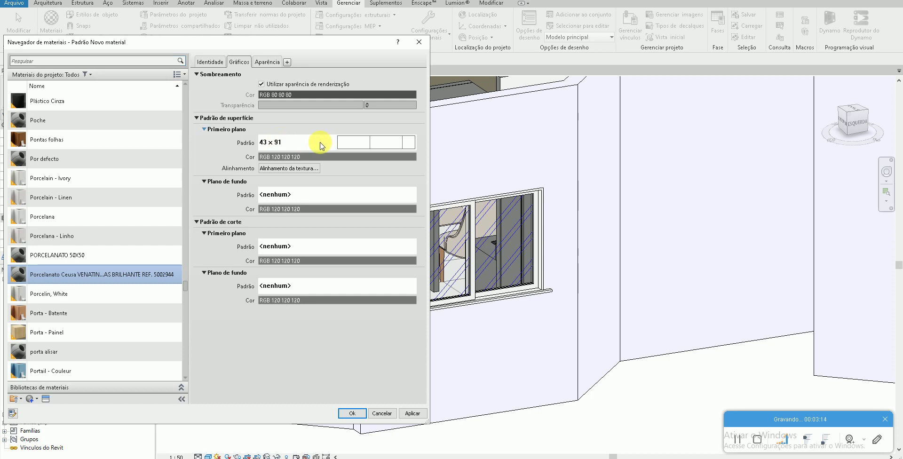
click(262, 142)
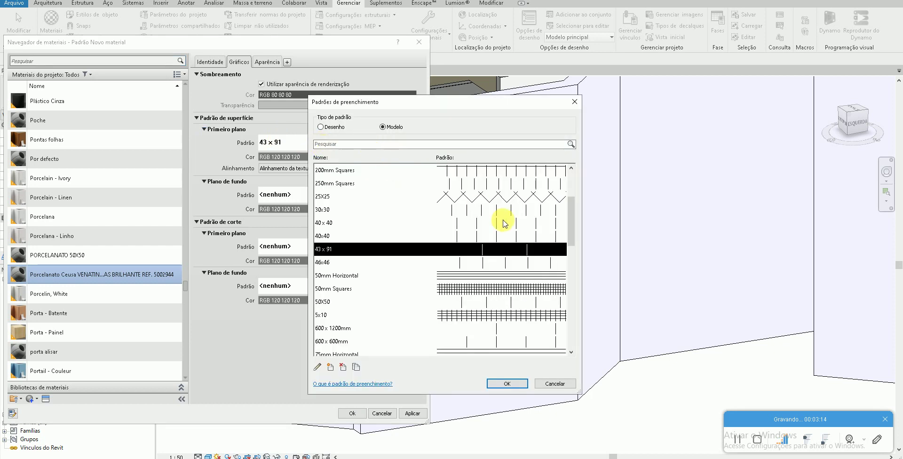
double_click(472, 250)
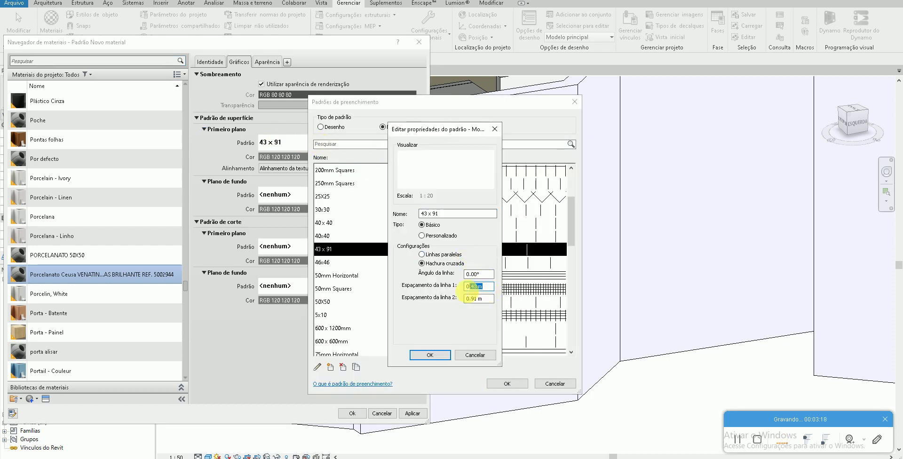
drag(482, 286, 446, 285)
text(.91)
key(Tab)
text(.4)
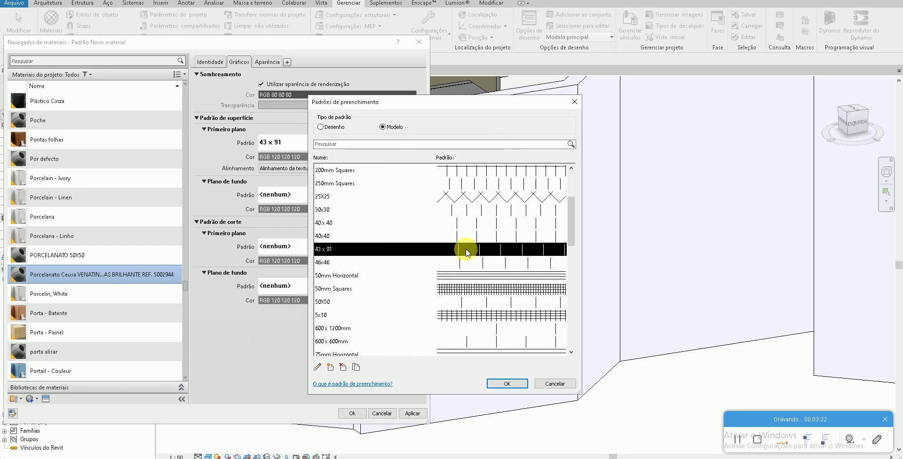
Step: Set the 43 x 91 pattern spacings back to .43 and .91 and save
double_click(410, 250)
text(.43)
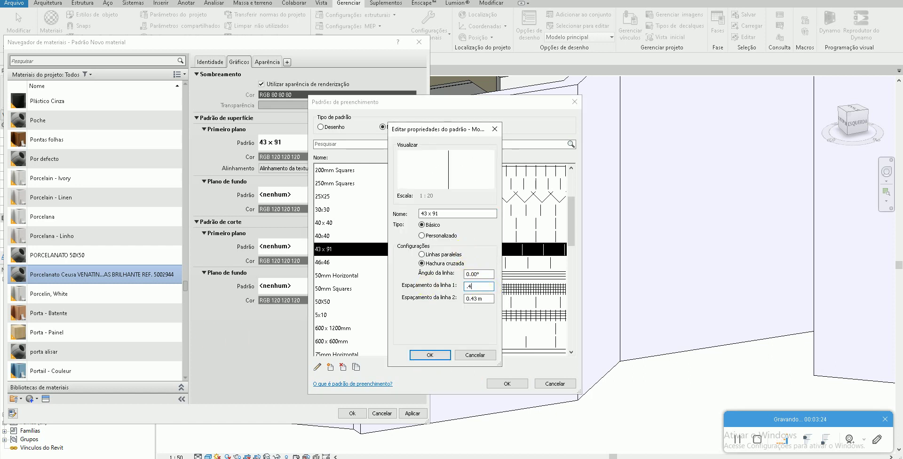
key(Tab)
text(.91)
click(437, 355)
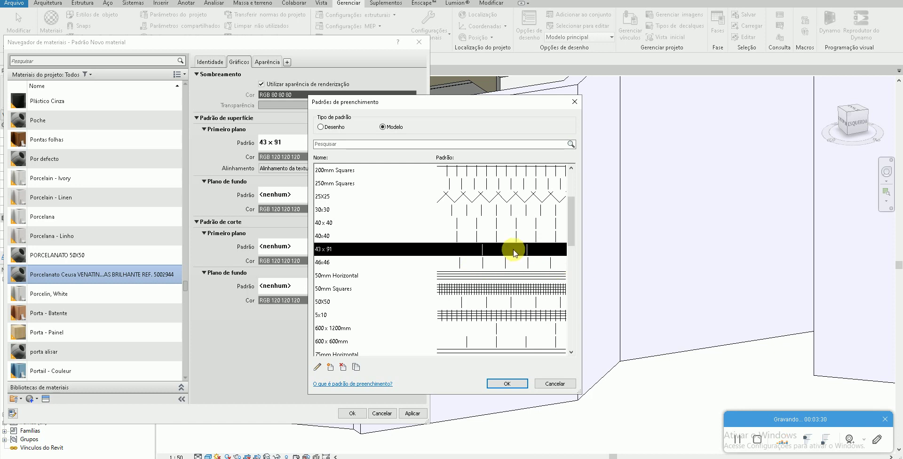
Step: Keep the 43 x 91 surface pattern and make its foreground colour grey RGB 128 128 128
click(490, 385)
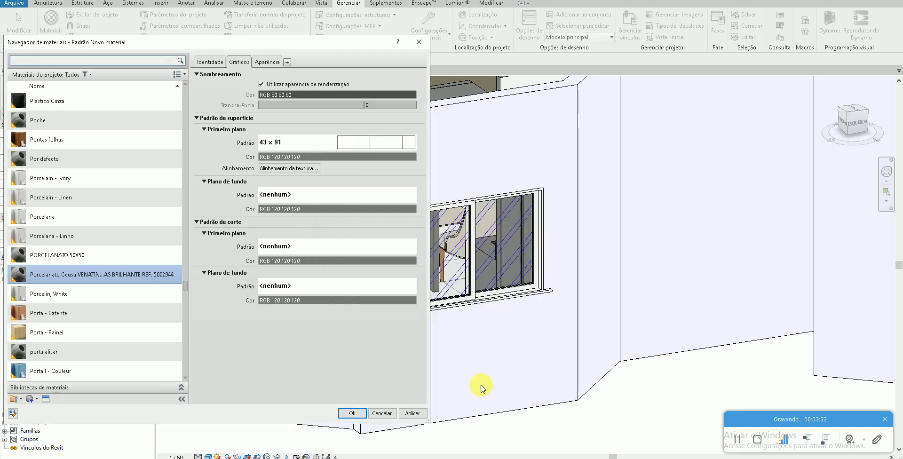
click(266, 157)
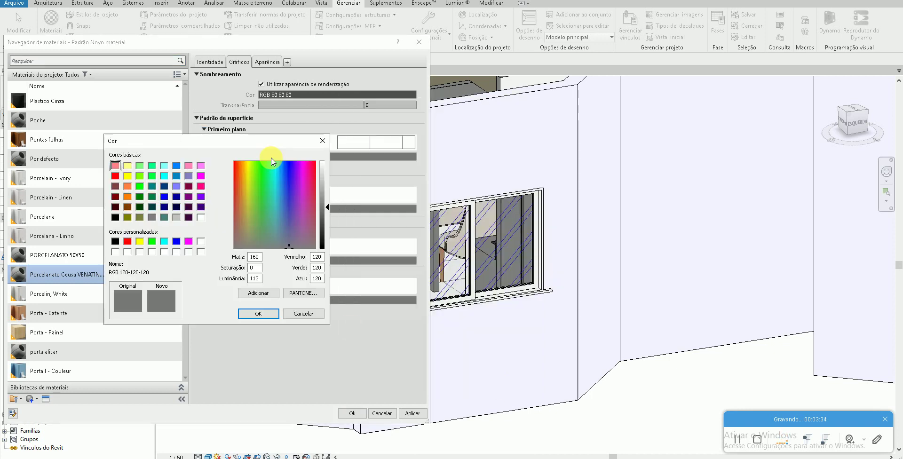
click(152, 217)
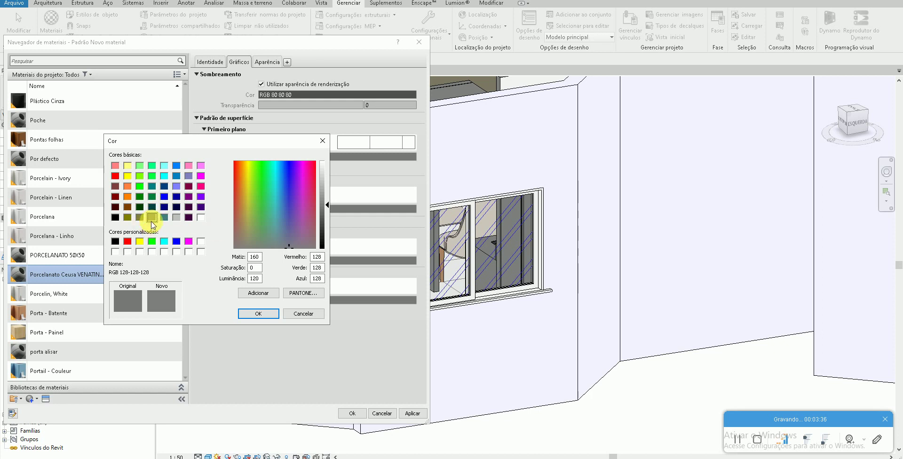
double_click(317, 278)
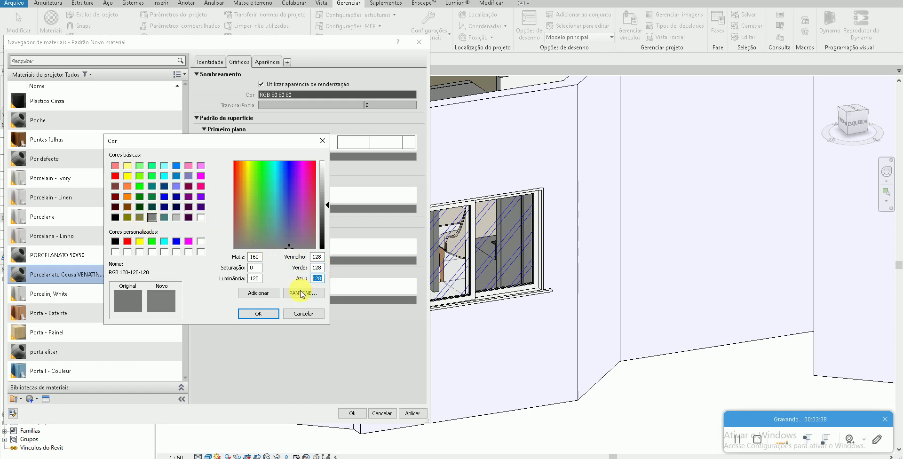
click(249, 313)
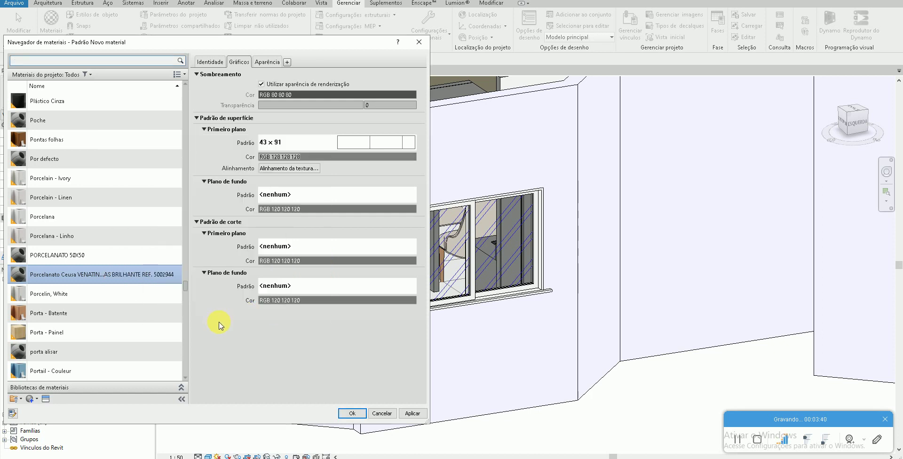
Step: Set the material's appearance preview render quality to draft
click(266, 63)
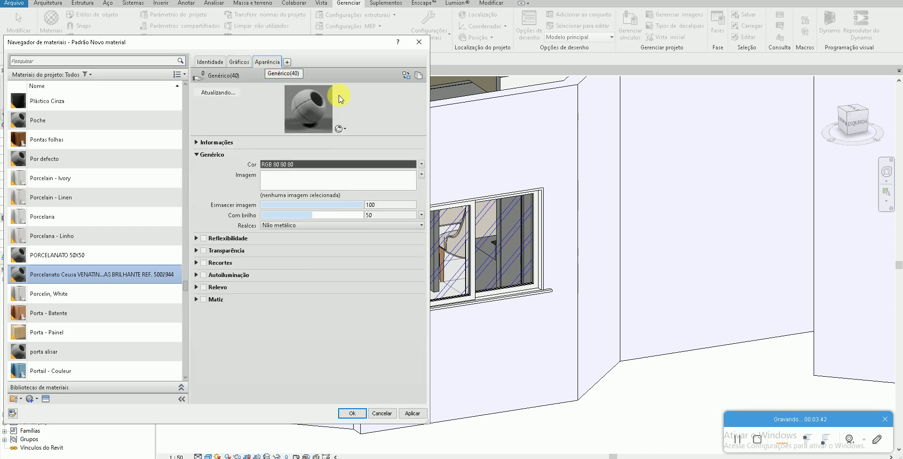
click(247, 63)
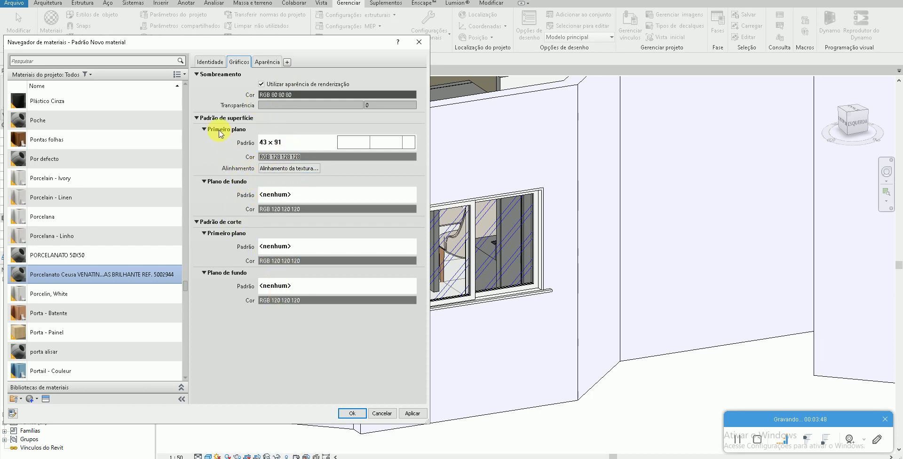
click(267, 63)
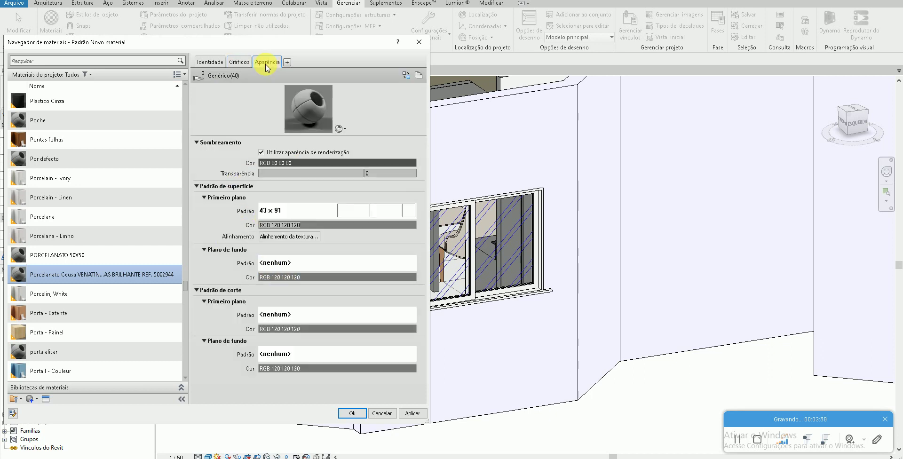
click(340, 129)
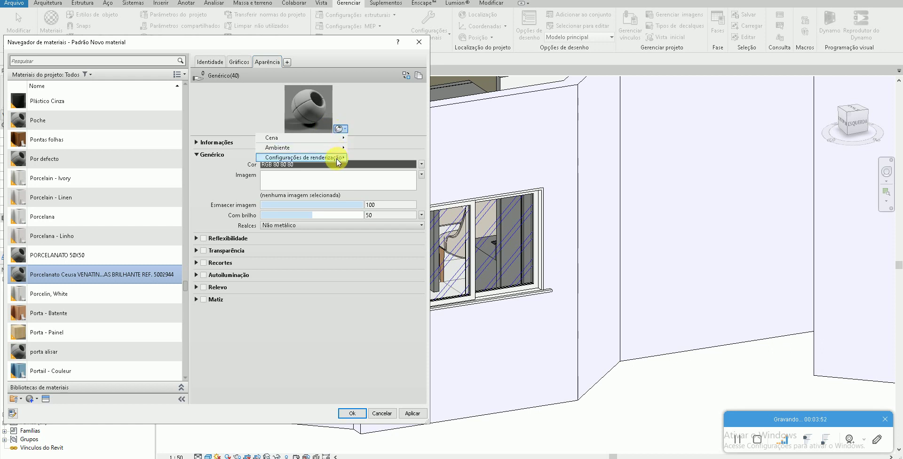
click(363, 167)
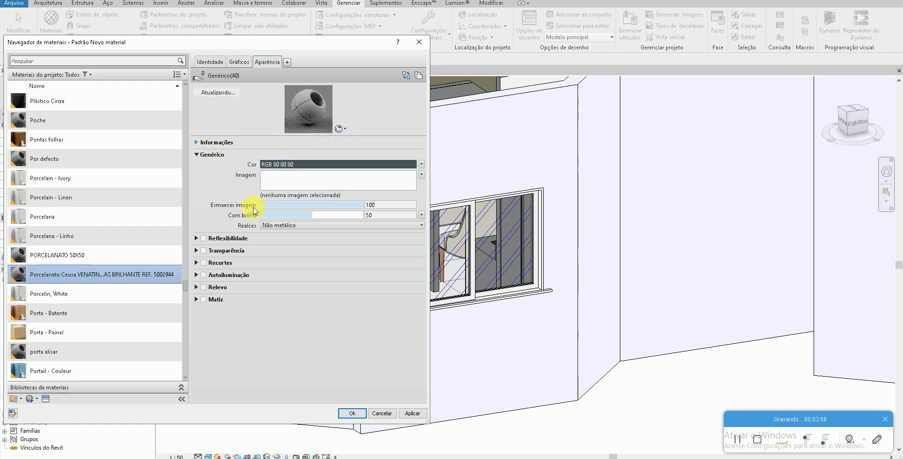
click(72, 452)
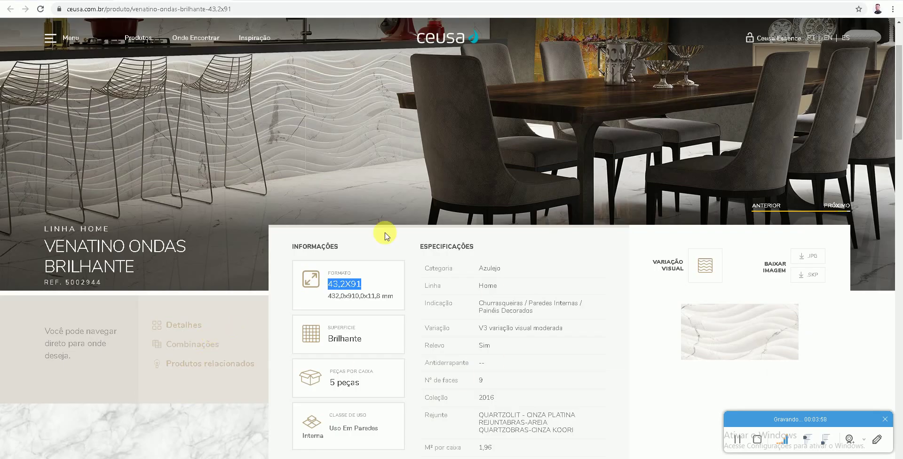
Step: Download the Venatino Ondas Brilhante JPG image and view its wave texture enlarged
scroll(276, 352, down, 1)
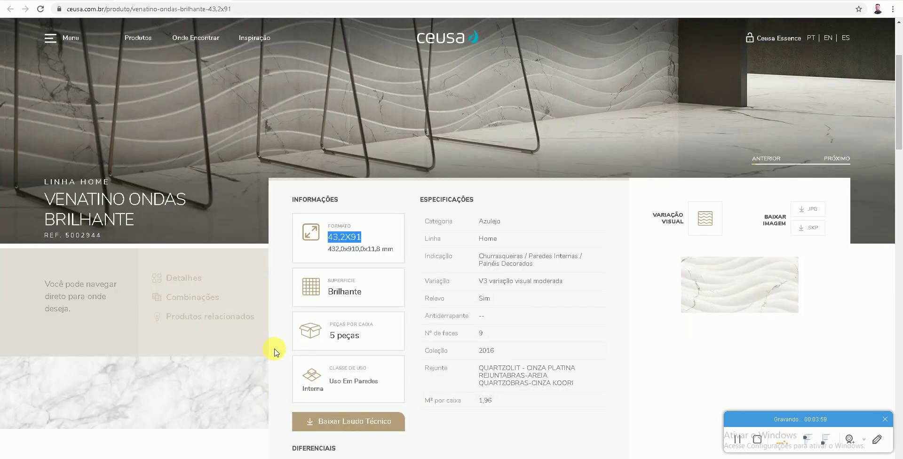
click(811, 211)
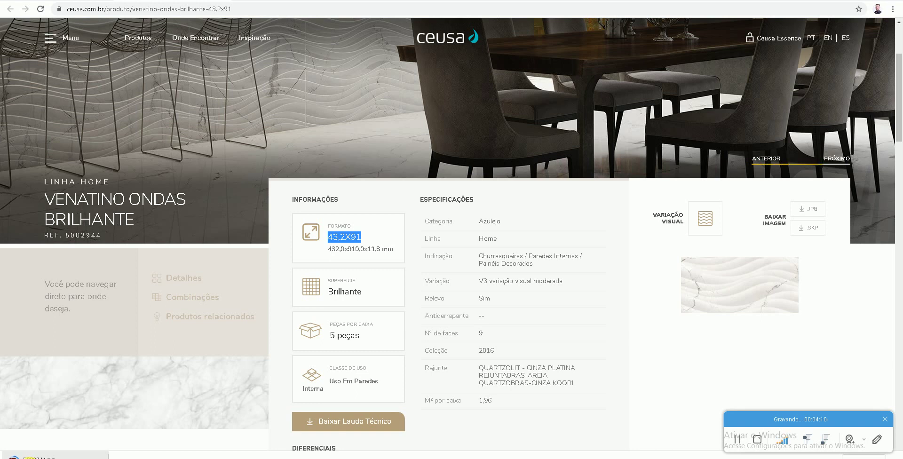
mouse_move(740, 284)
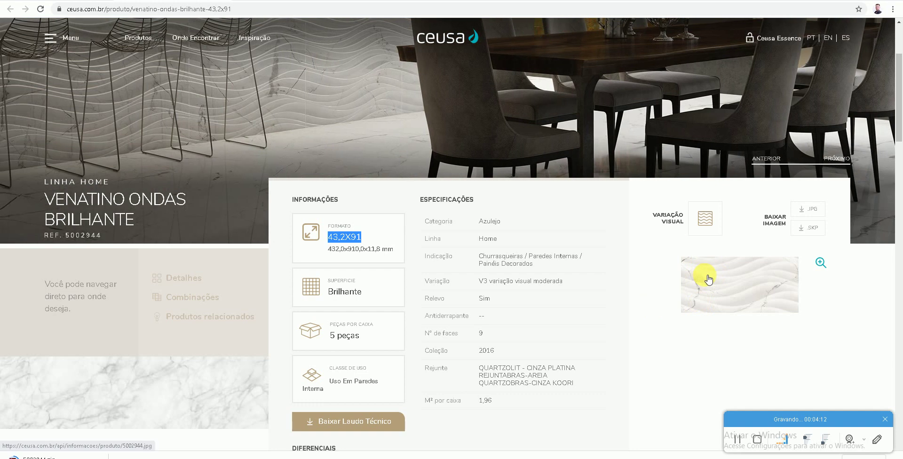
click(709, 279)
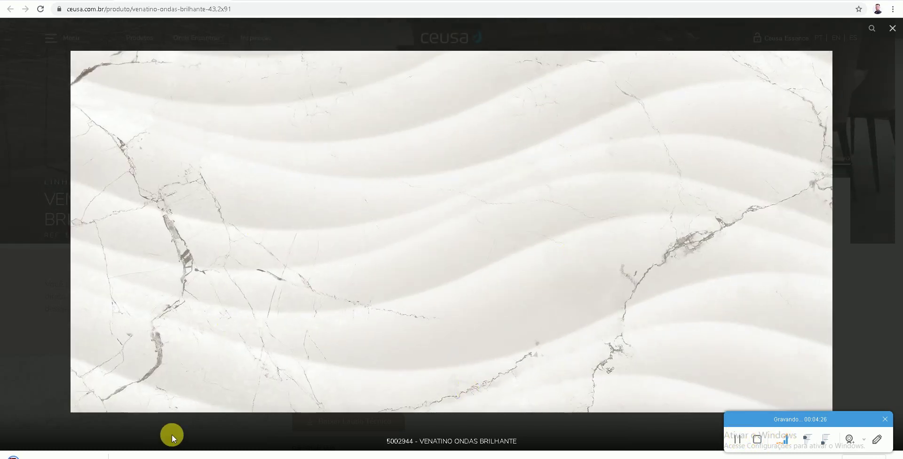
click(856, 349)
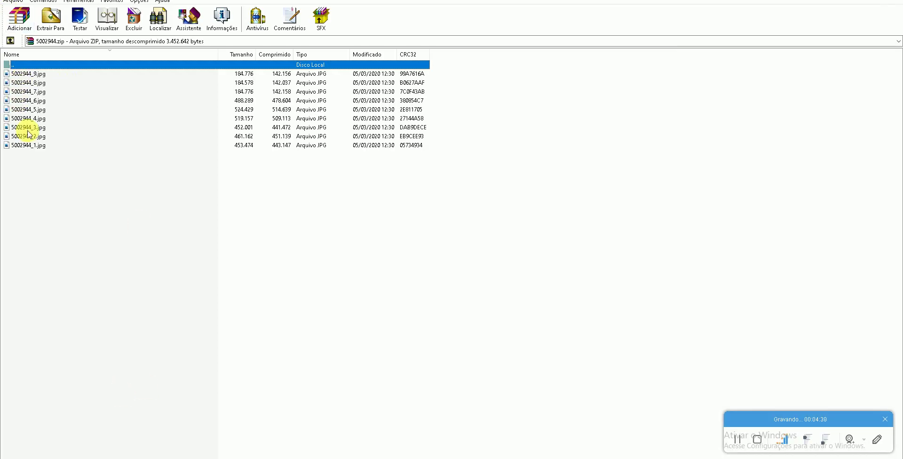
Step: Extract 5002944_1.jpg from the 5002944.zip archive, then show the desktop
click(524, 194)
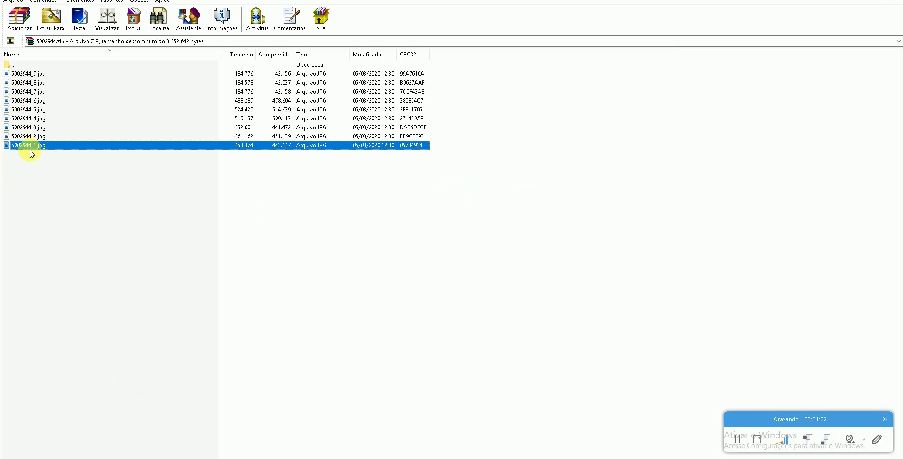
click(52, 21)
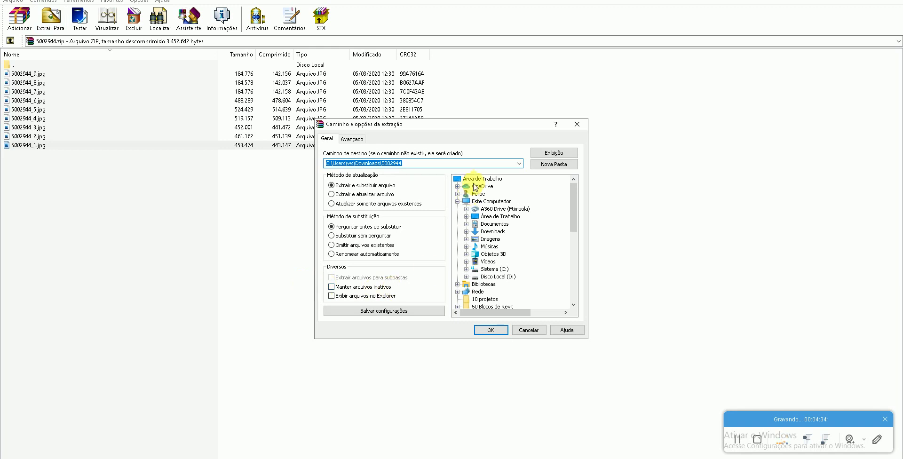
click(489, 335)
key(alt+Tab)
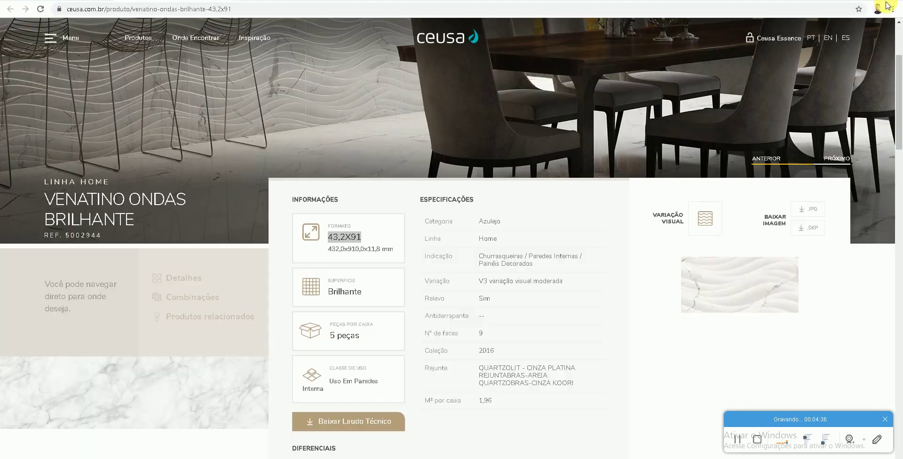
key(super+d)
Step: Open the extracted wavy marble tile image in Photos, then close it
double_click(90, 216)
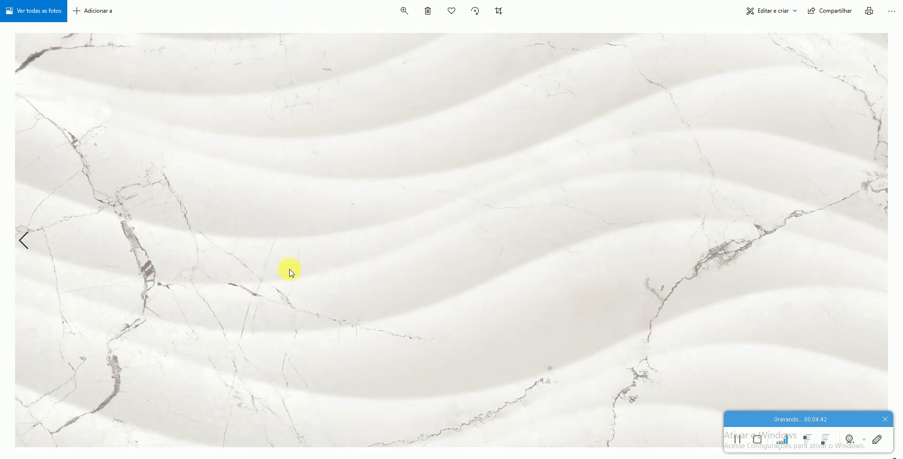
click(898, 1)
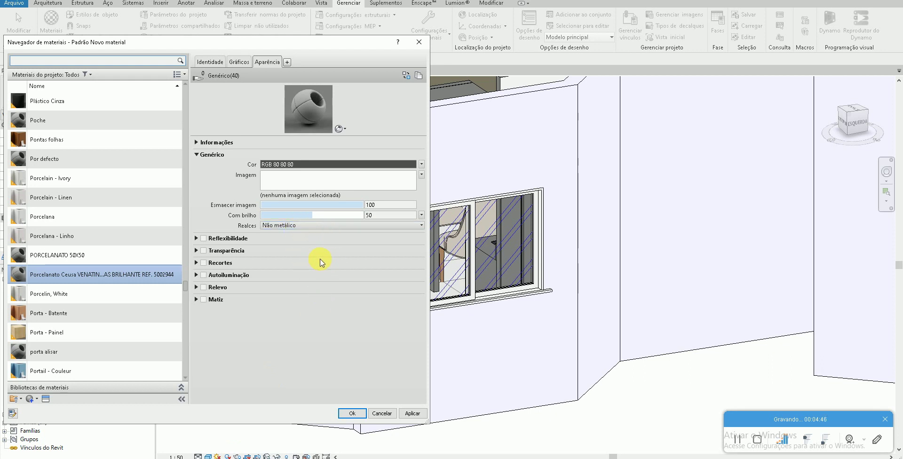
Step: Use 5002944_1.jpg as the generic image, with a 0,91 m by 0,43 m texture sample size
click(291, 197)
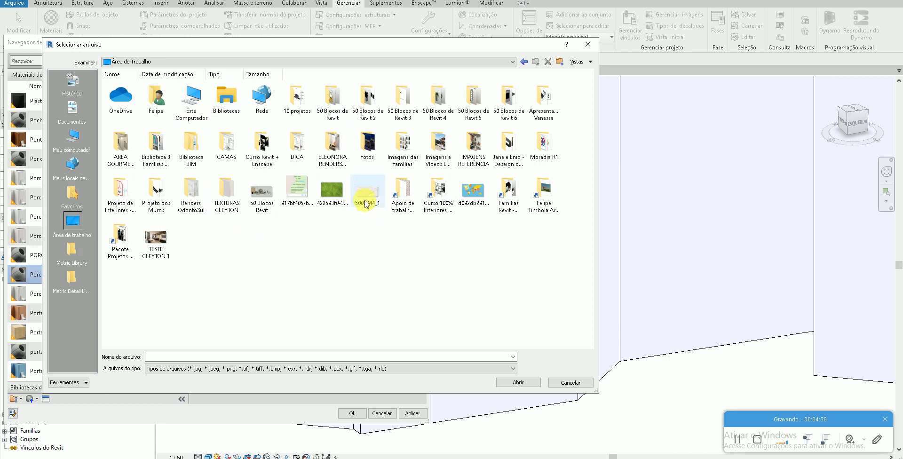
double_click(365, 193)
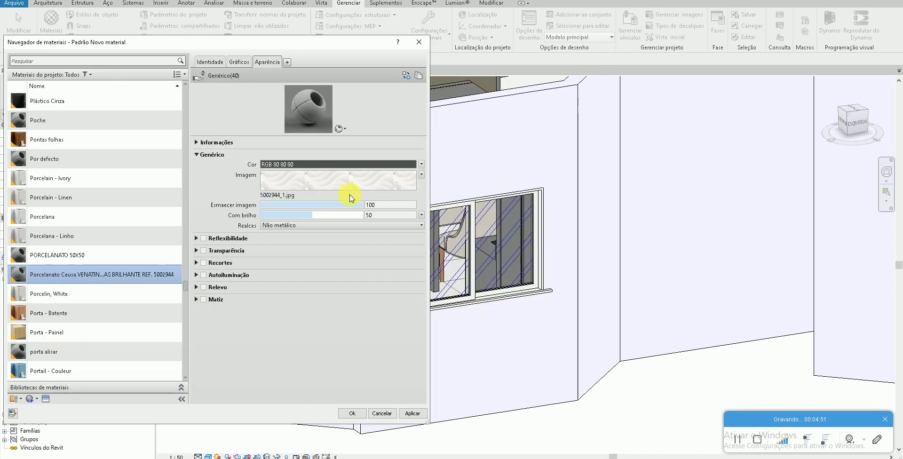
click(320, 183)
drag(475, 140, 544, 204)
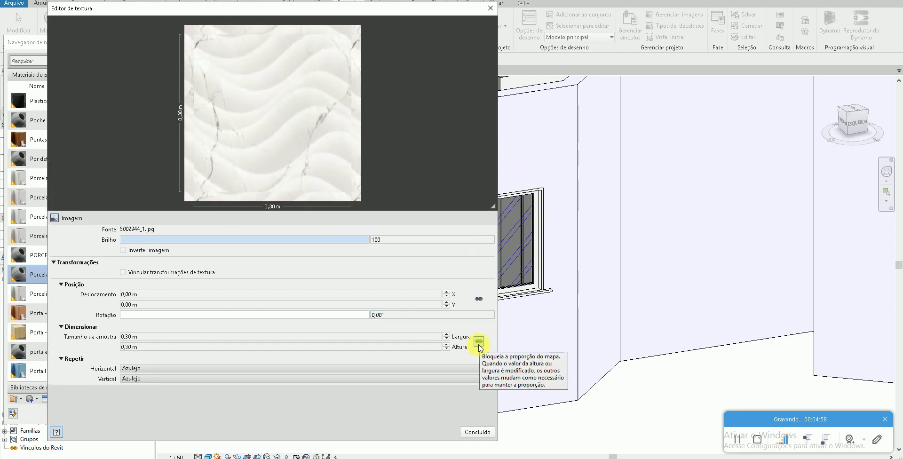
click(363, 337)
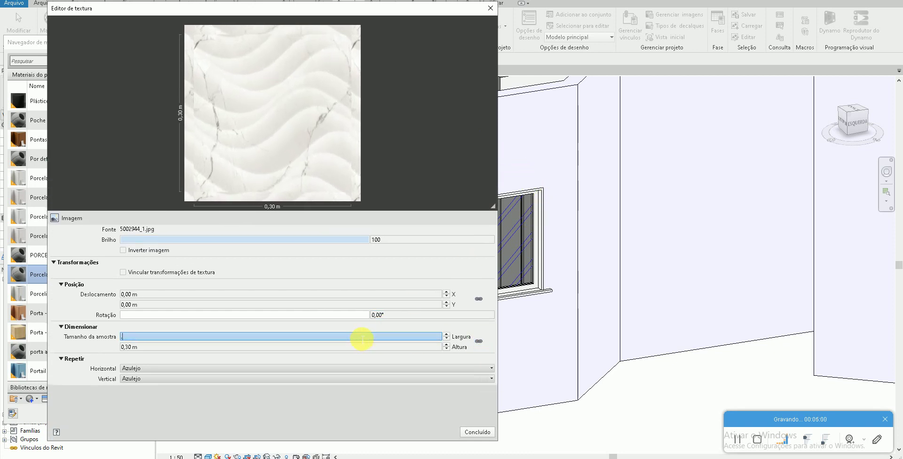
text(,91)
key(Tab)
text(.4)
key(Tab)
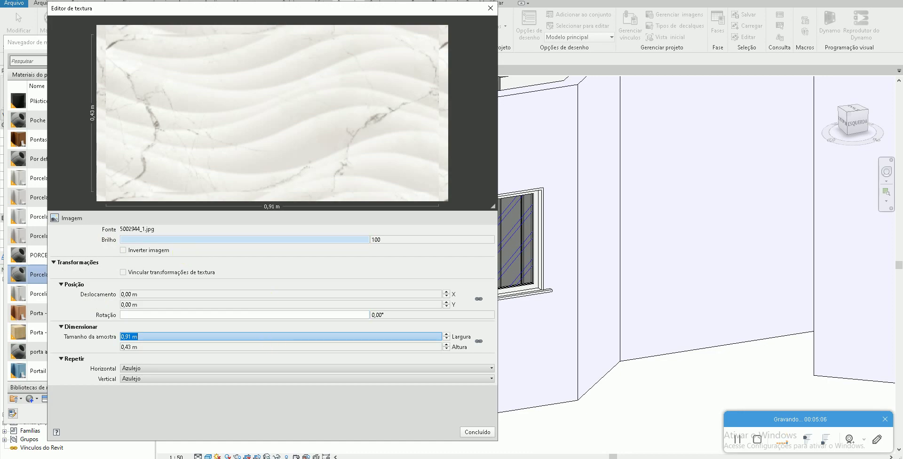
key(alt+Tab)
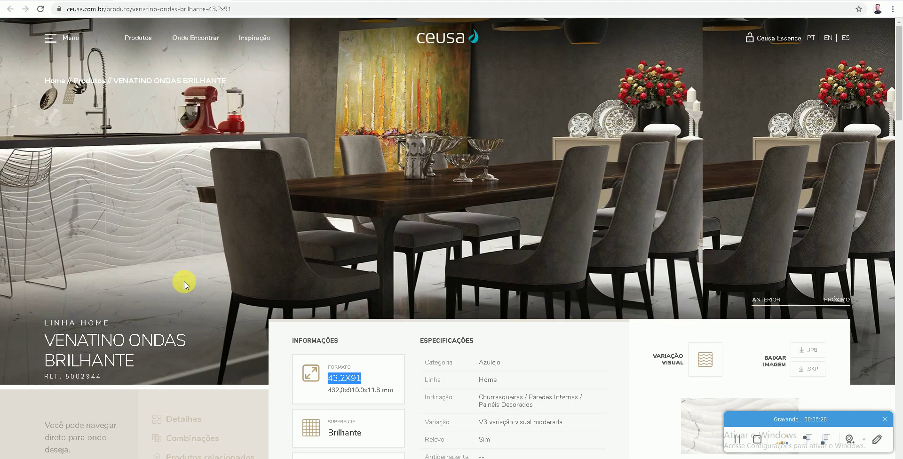
key(alt+Tab)
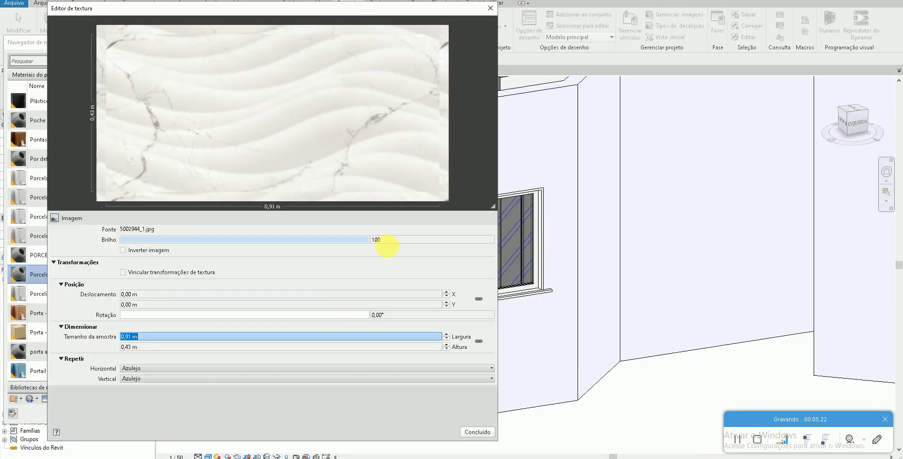
click(470, 431)
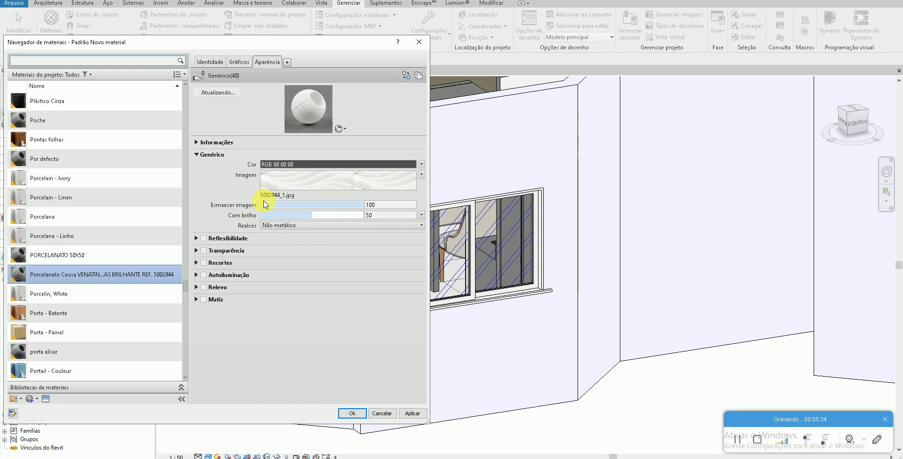
Step: Enlarge the preview sphere and enable reflectivity with direct 11 and oblique 6
click(203, 239)
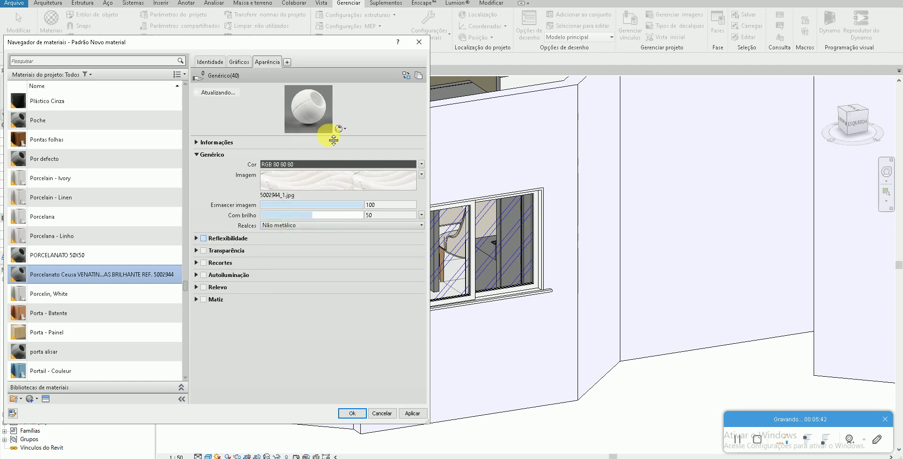
drag(334, 140, 352, 189)
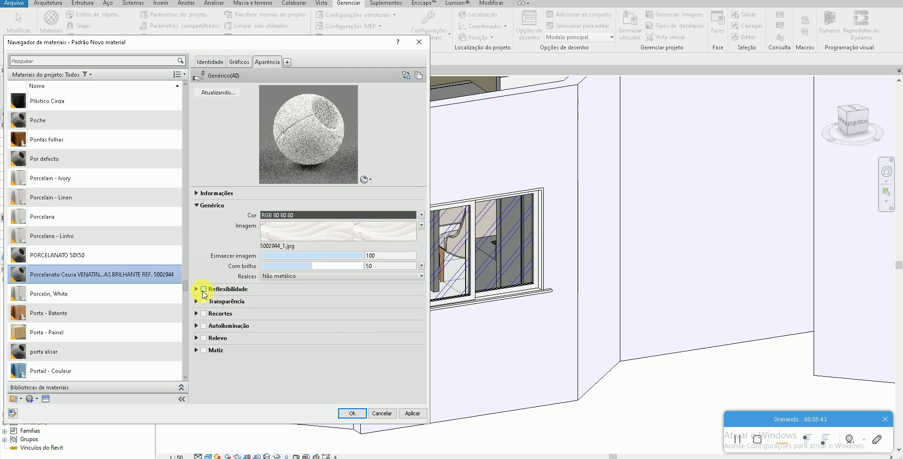
click(203, 289)
mouse_move(312, 299)
mouse_down()
mouse_move(278, 302)
mouse_move(275, 312)
mouse_up()
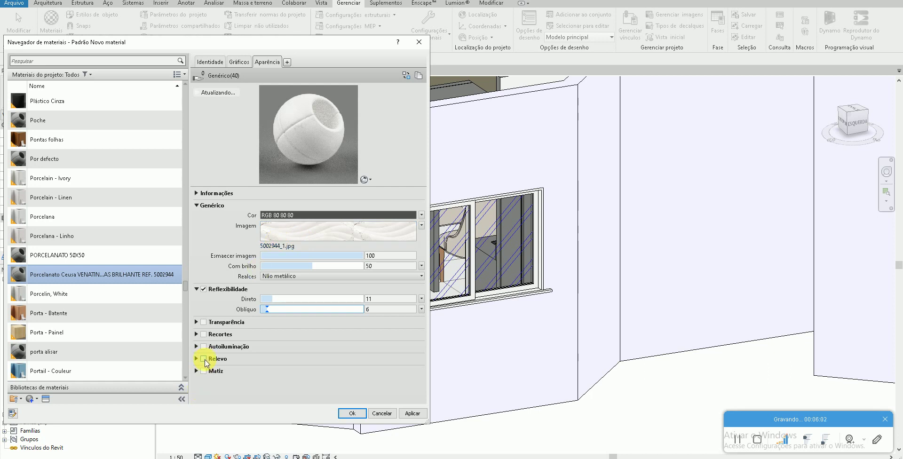
Step: Enable bump relief using 5002944_1.jpg with a 0,91 m texture width
click(204, 359)
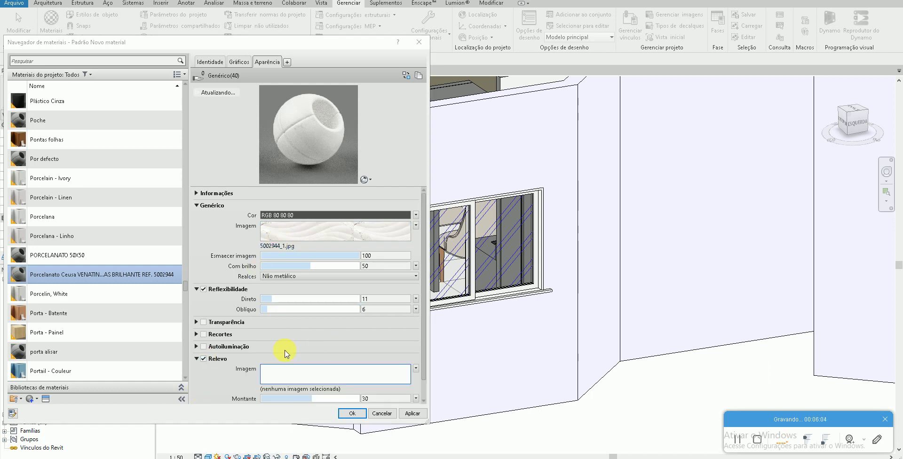
click(294, 377)
double_click(364, 191)
click(311, 367)
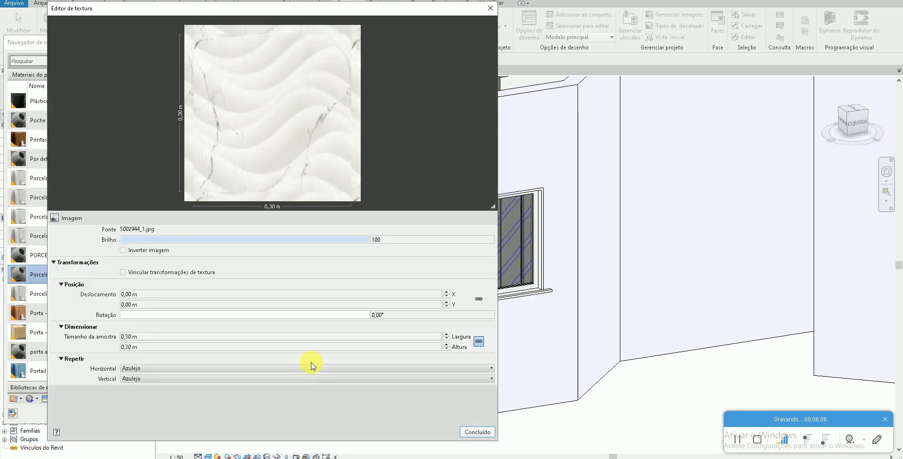
click(387, 337)
key(Tab)
text(.)
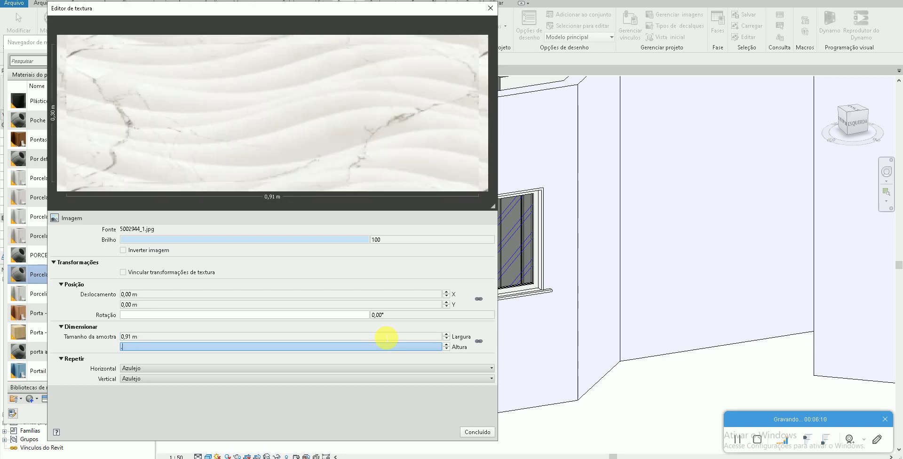
text(3)
click(475, 431)
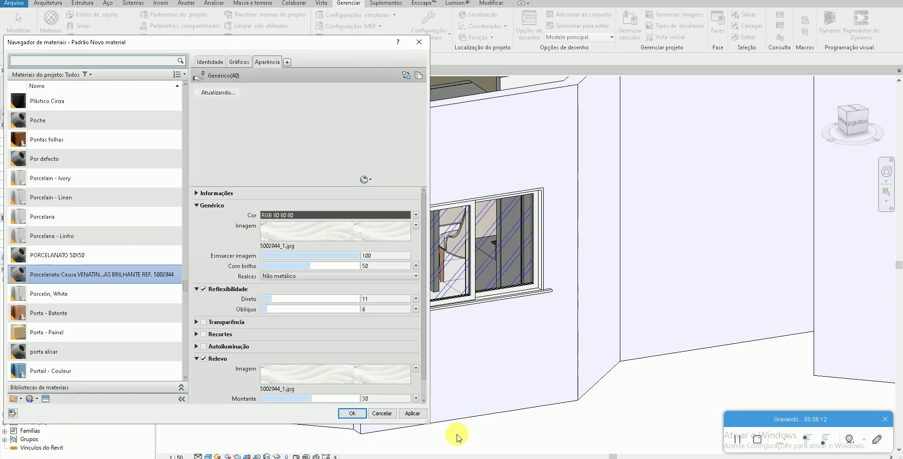
Step: Set the bump amount to 39, checking it on cube and sphere previews, and apply
scroll(421, 362, down, 2)
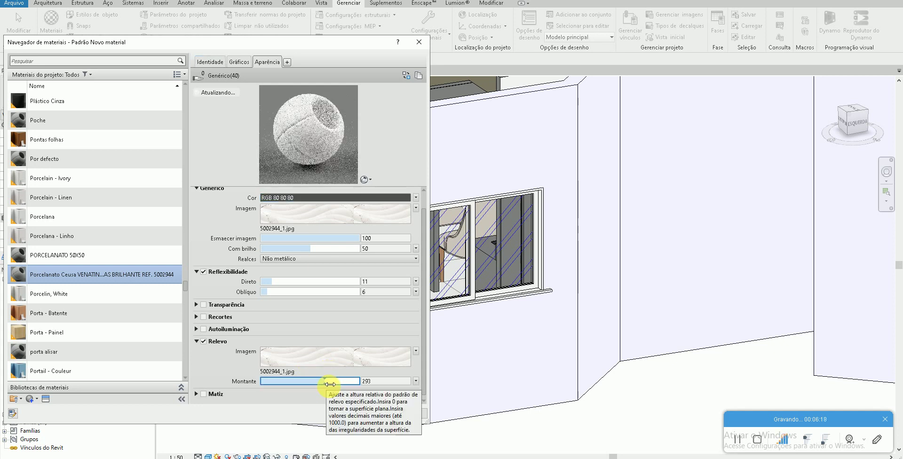
mouse_move(316, 381)
mouse_down()
mouse_move(360, 382)
mouse_move(286, 385)
mouse_up()
click(367, 181)
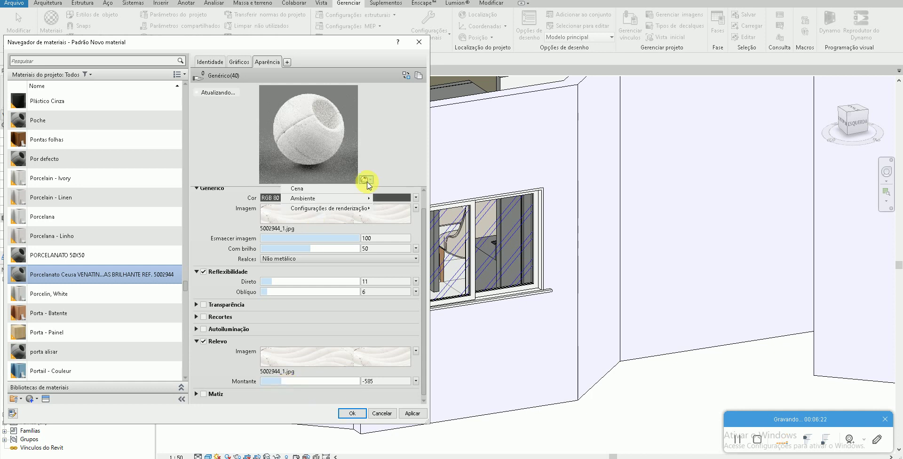
mouse_move(324, 198)
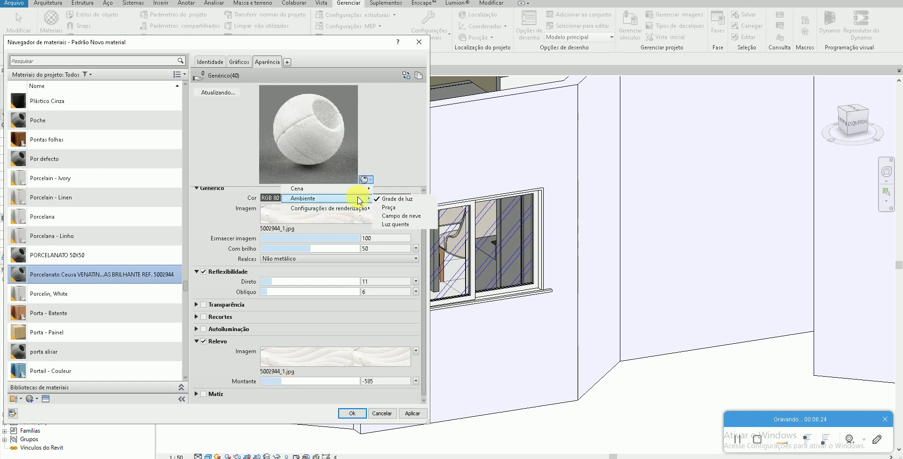
click(388, 196)
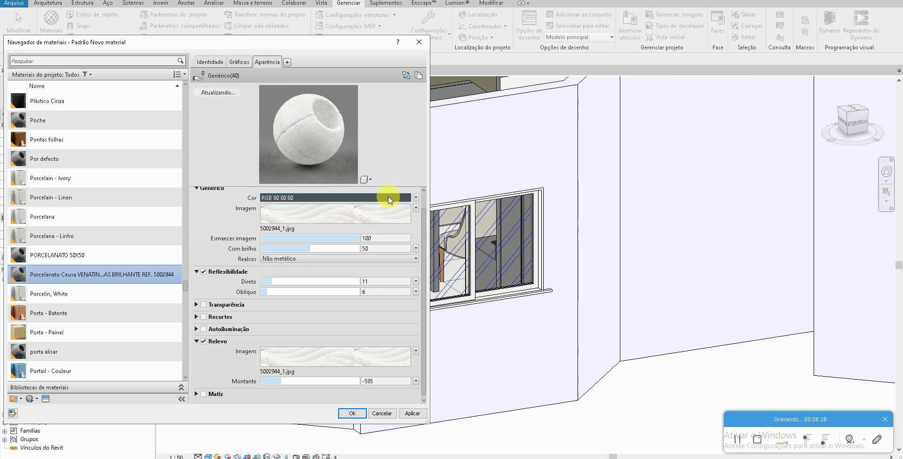
click(366, 180)
mouse_move(304, 188)
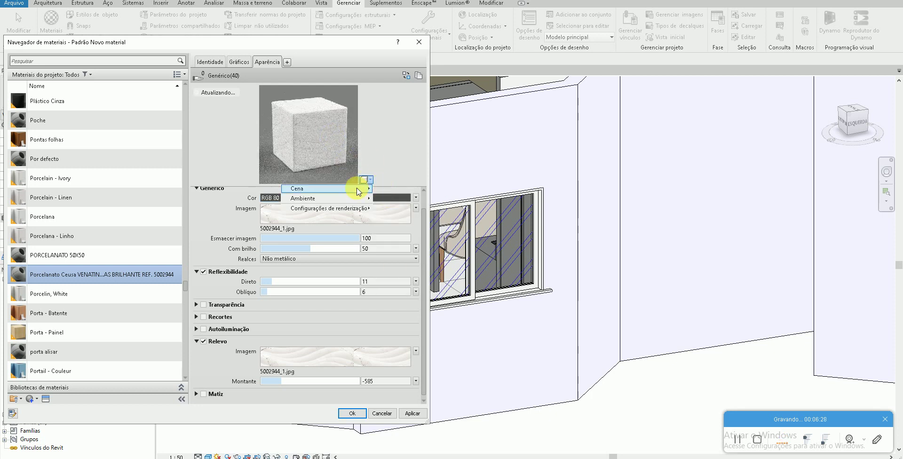
click(383, 189)
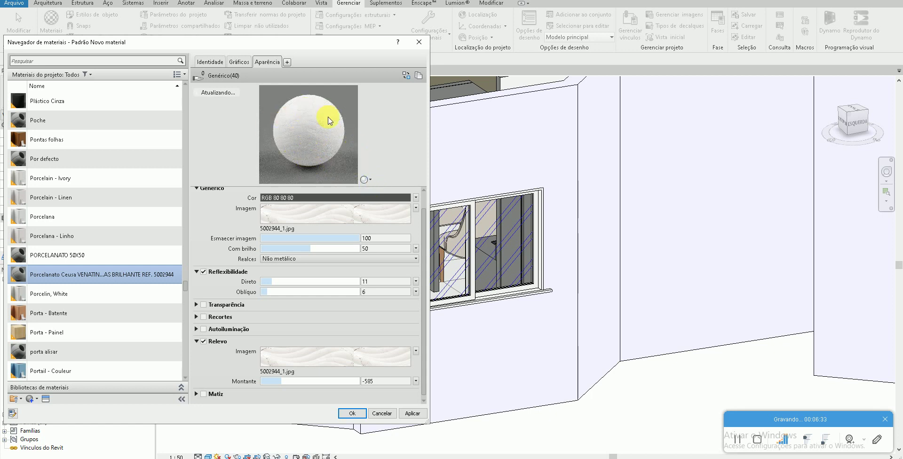
drag(309, 381, 325, 384)
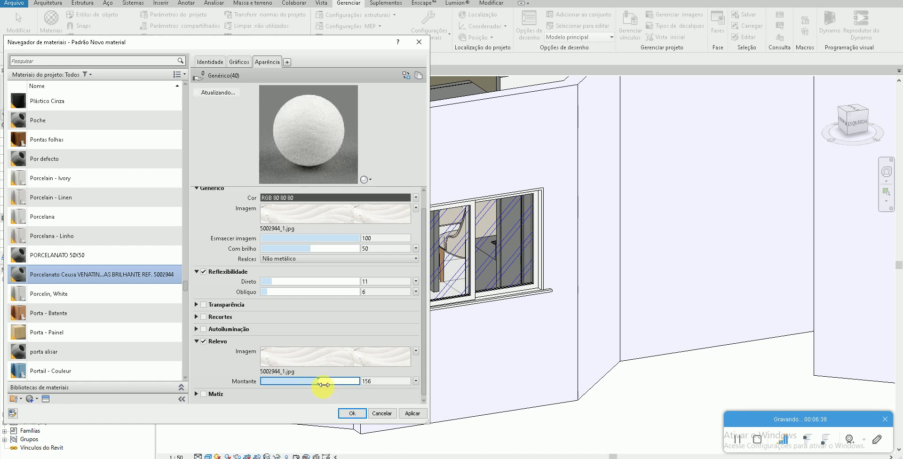
click(406, 412)
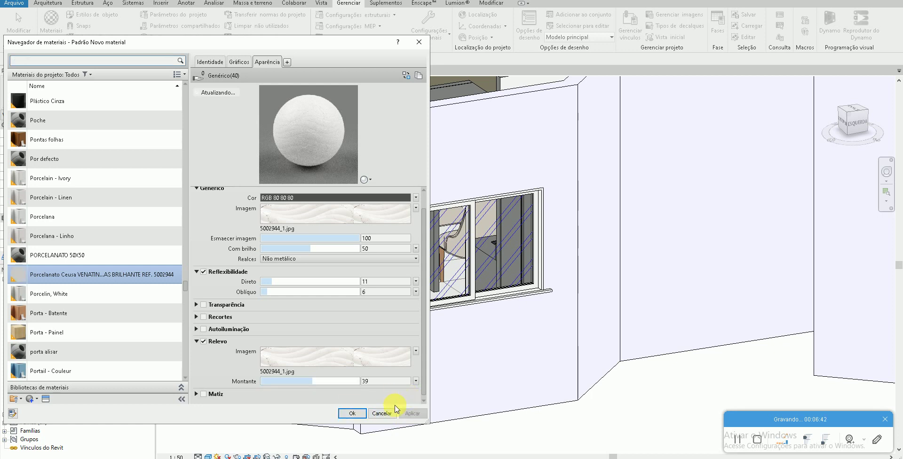
click(348, 415)
Step: Paint the right wall face with the Porcelanato Ceusa material found by searching 'venati'
mouse_move(309, 252)
shift+middle_down()
mouse_move(386, 302)
mouse_move(551, 373)
mouse_move(339, 145)
shift+middle_up()
shift+middle_drag(736, 262, 556, 302)
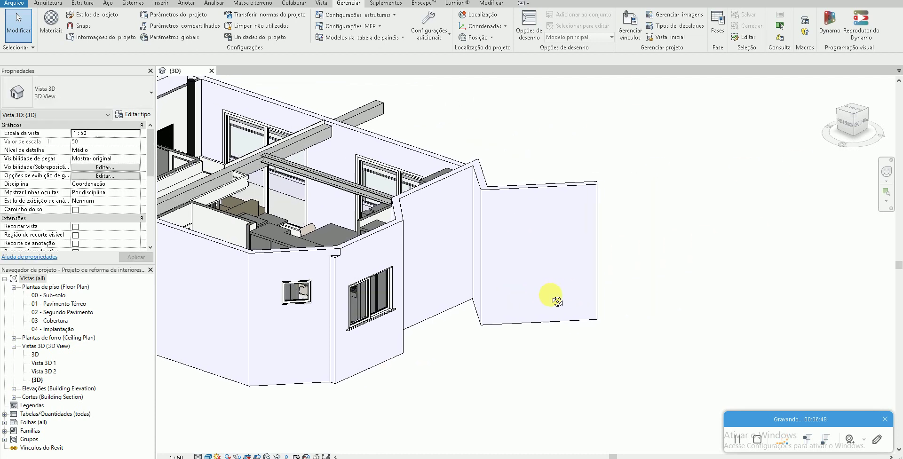
scroll(573, 250, up, 3)
scroll(506, 221, up, 2)
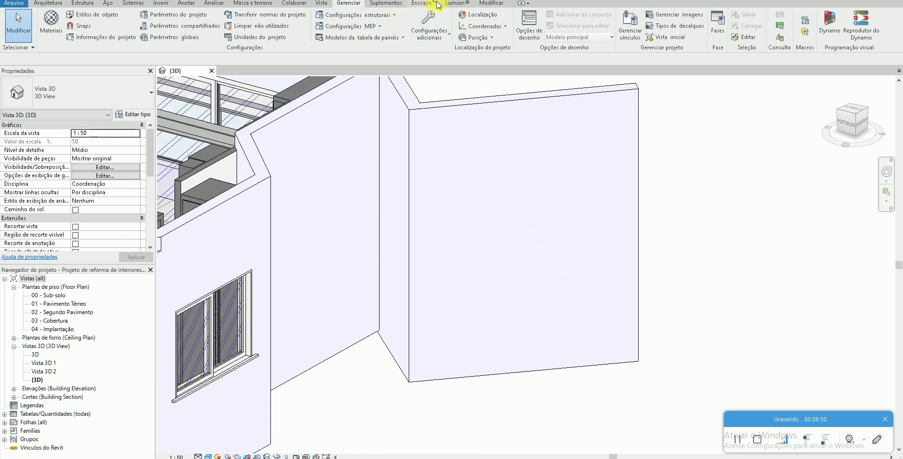
click(484, 3)
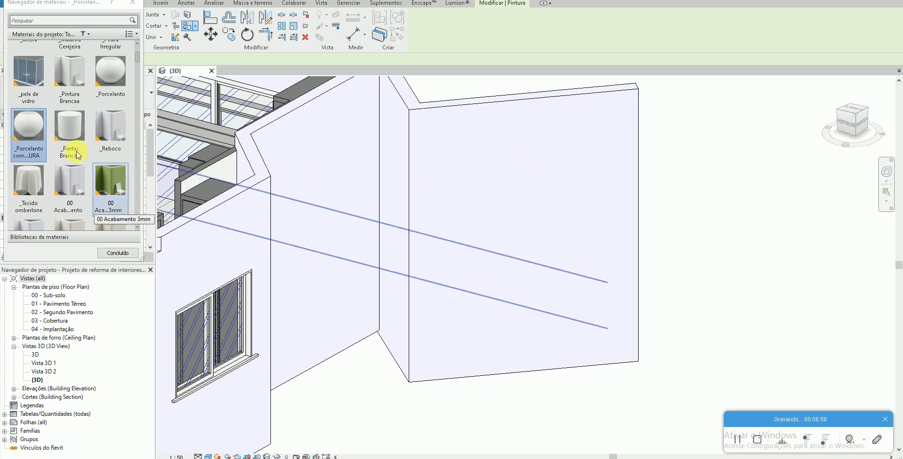
scroll(71, 147, up, 2)
text(venati)
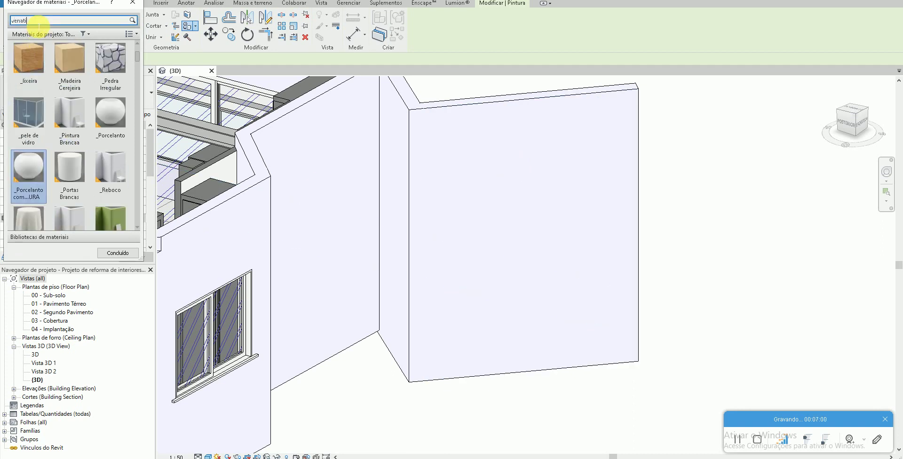
click(33, 76)
click(496, 202)
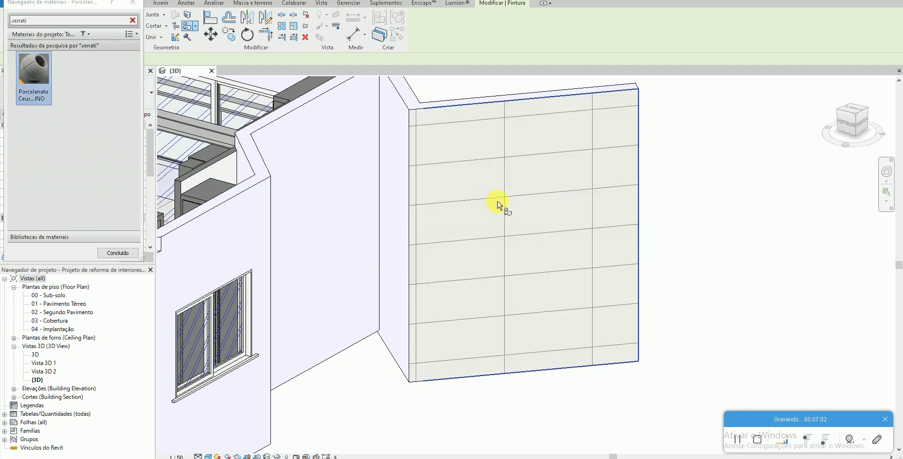
key(Escape)
Step: Orbit and zoom around the newly tiled wall to inspect its 43 x 91 grid
shift+middle_drag(541, 292, 617, 239)
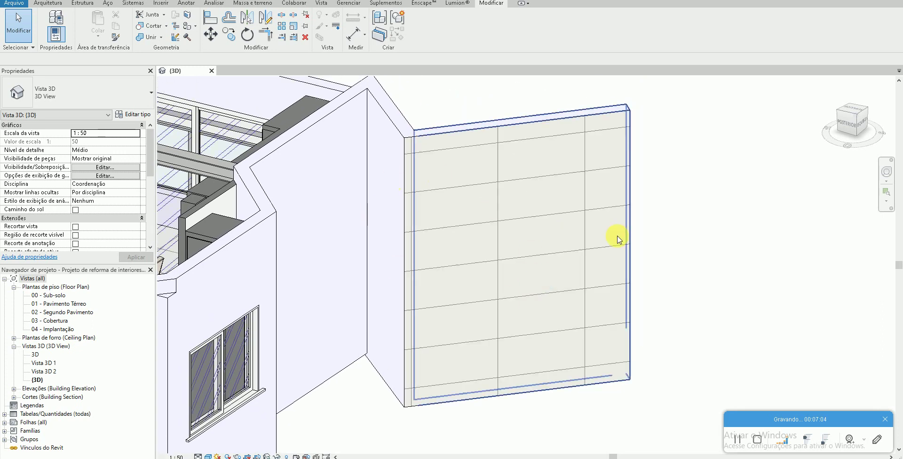
scroll(448, 359, up, 3)
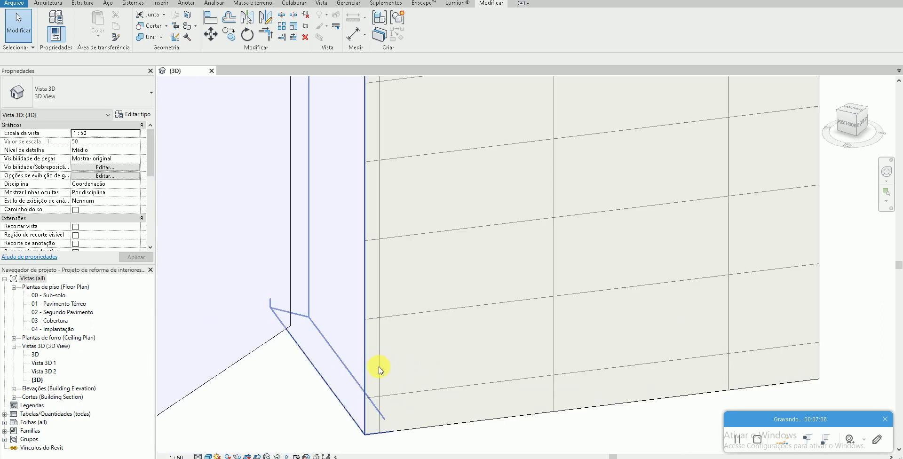
scroll(455, 360, down, 2)
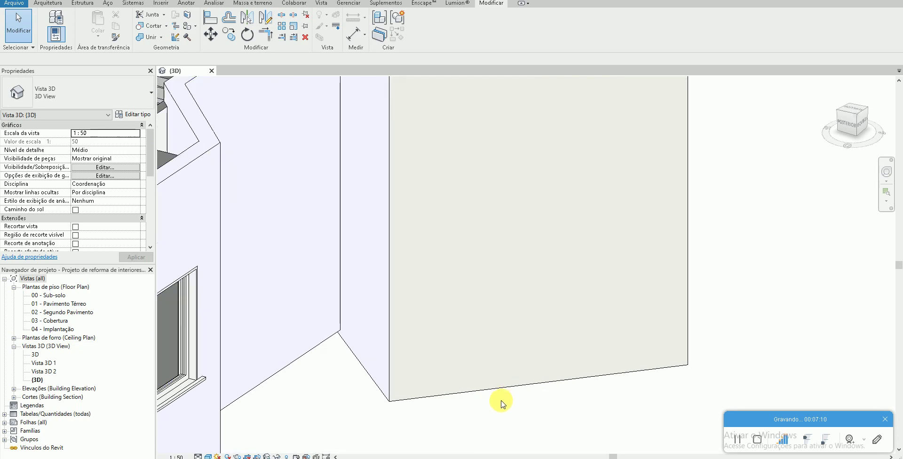
scroll(447, 372, down, 1)
scroll(430, 348, down, 1)
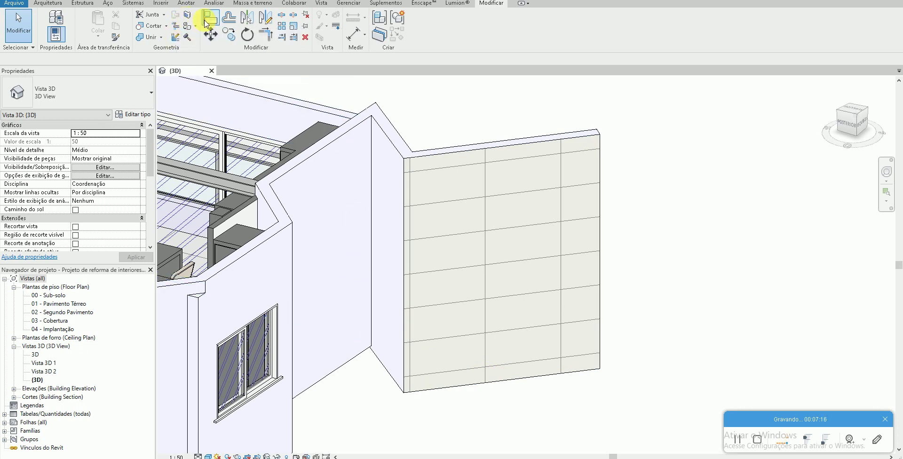
click(211, 17)
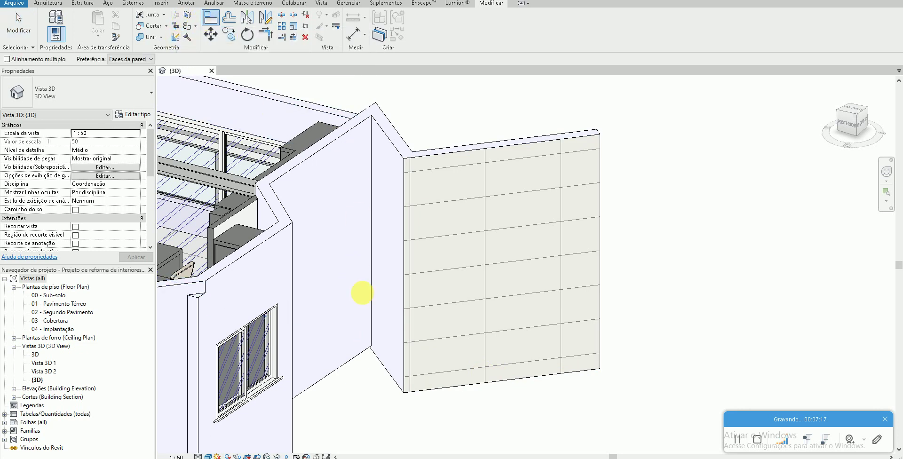
Step: Align the tile pattern lines with the wall's side edge and base
click(405, 363)
click(410, 365)
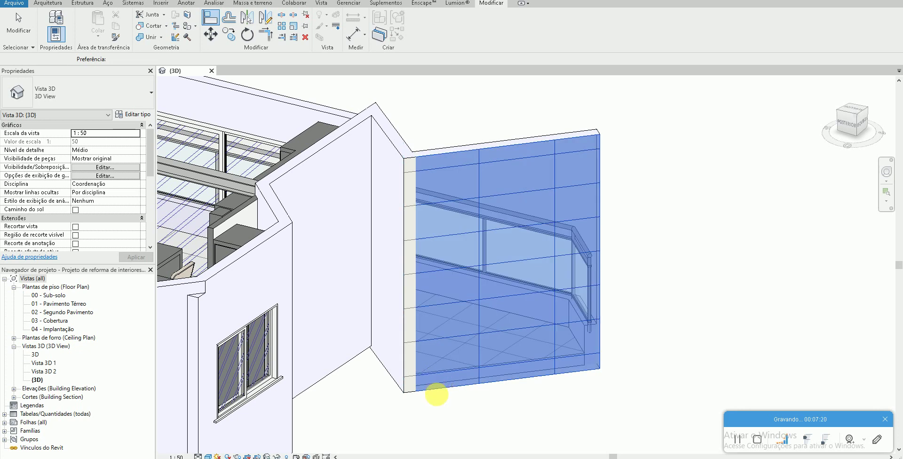
key(Escape)
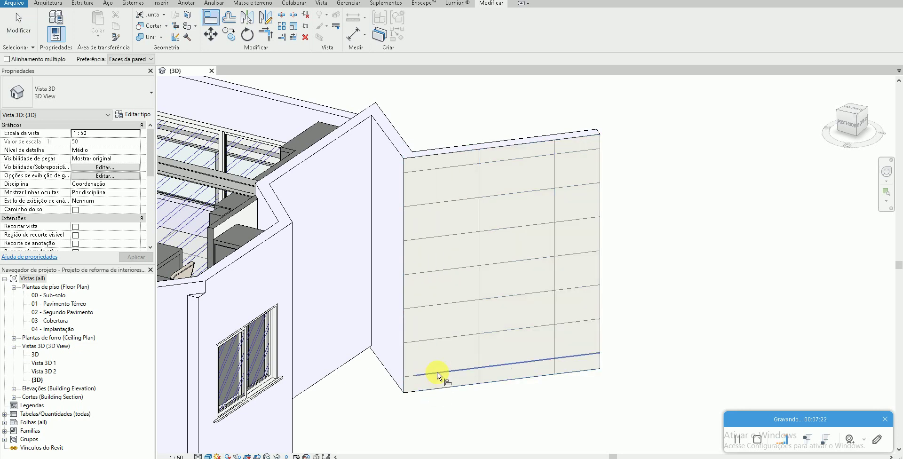
click(437, 376)
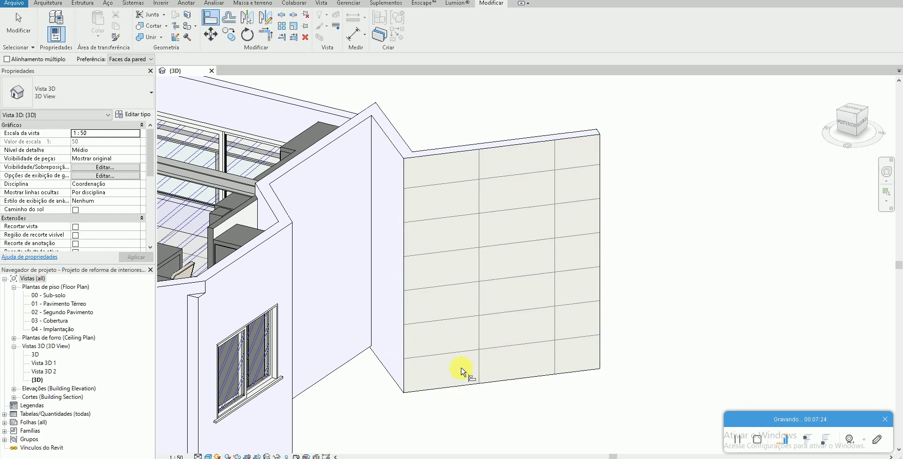
key(Escape)
Step: Switch the 3D view to Realistic style and inspect the wall's wavy marble texture
scroll(461, 372, up, 2)
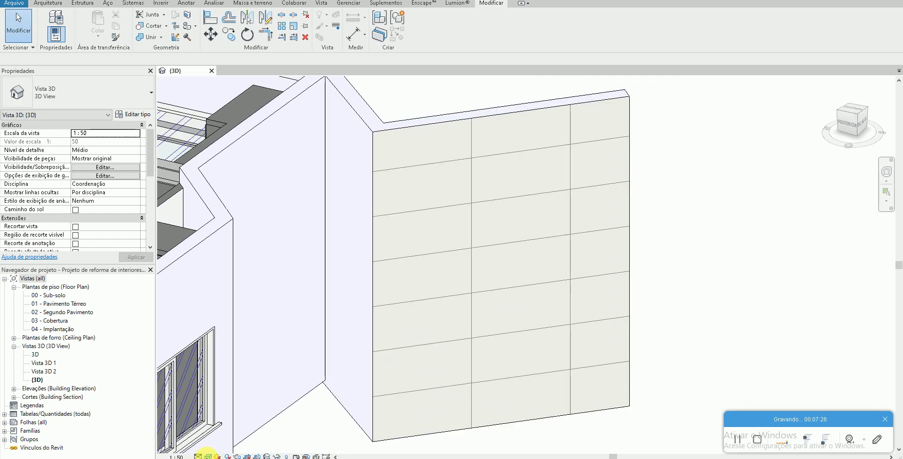
click(208, 456)
click(235, 438)
scroll(446, 409, up, 3)
scroll(446, 410, up, 2)
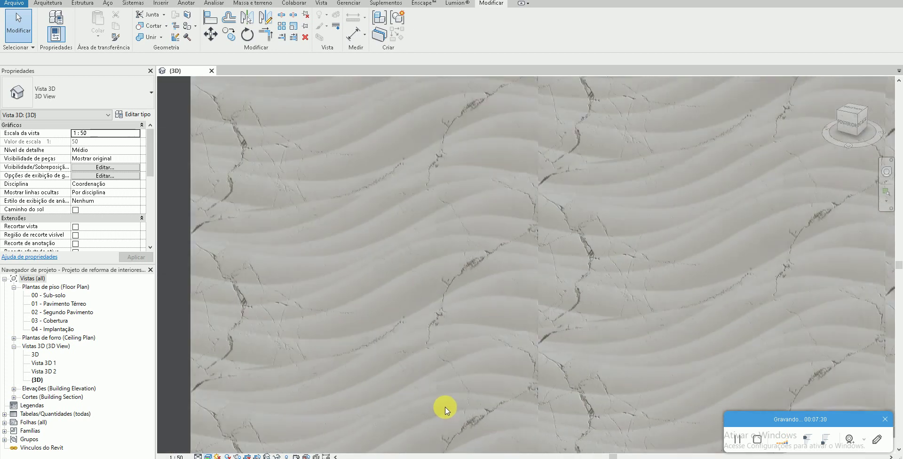
scroll(447, 410, down, 2)
mouse_move(448, 411)
shift+middle_down()
mouse_move(536, 372)
mouse_move(577, 427)
mouse_move(627, 178)
shift+middle_up()
scroll(594, 363, down, 3)
scroll(585, 286, up, 1)
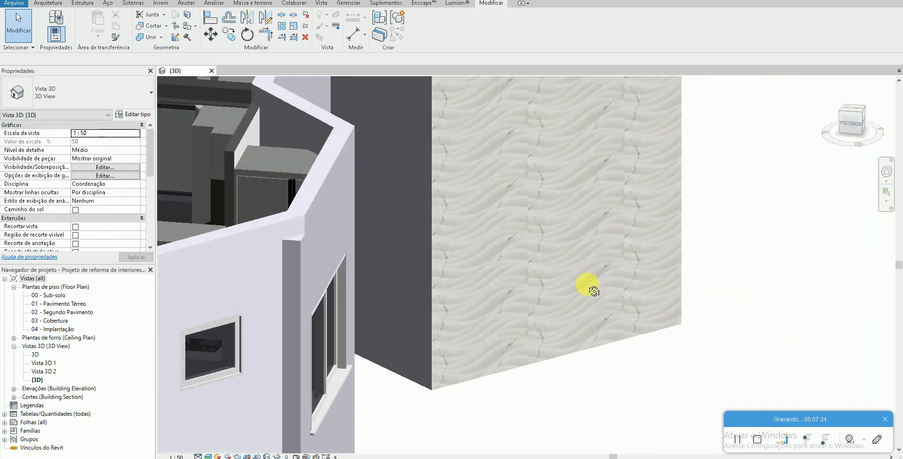
scroll(571, 230, up, 1)
scroll(567, 260, up, 3)
scroll(568, 278, up, 1)
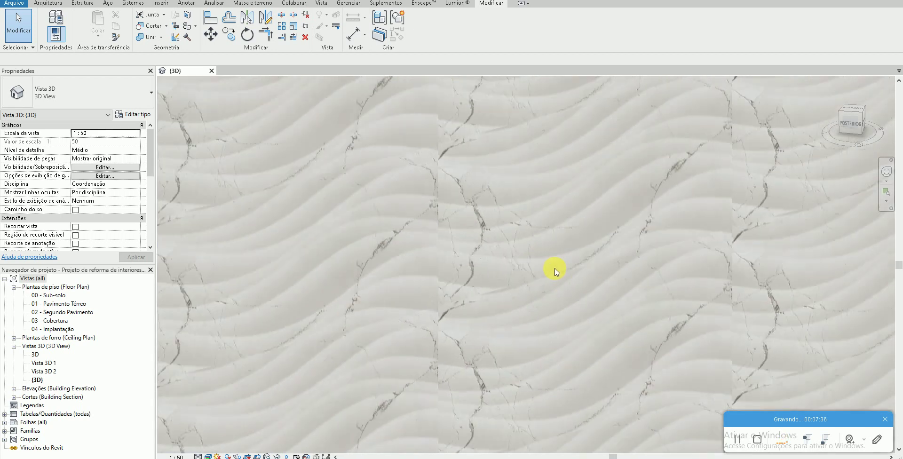
scroll(553, 267, down, 1)
scroll(541, 278, down, 1)
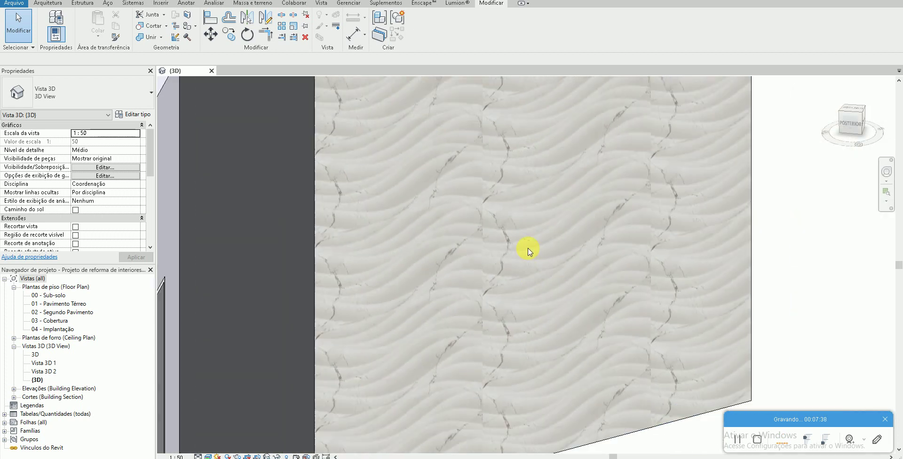
scroll(525, 242, down, 1)
scroll(522, 242, up, 1)
scroll(527, 282, up, 1)
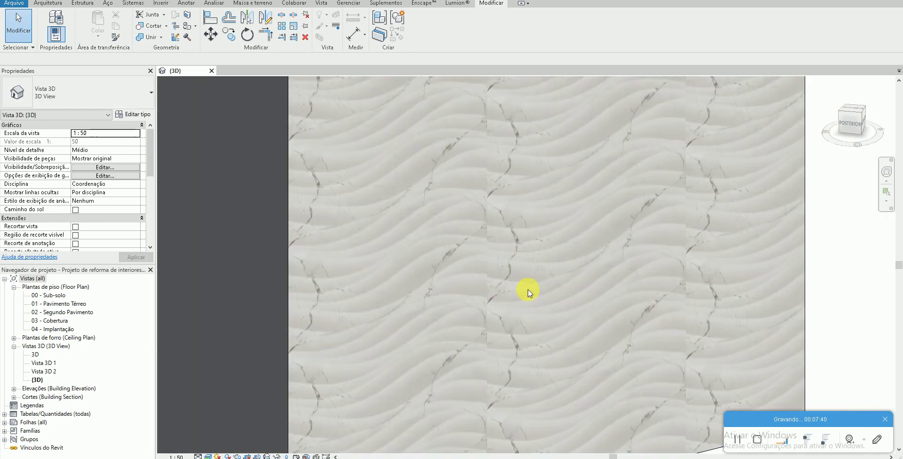
middle_drag(232, 168, 298, 211)
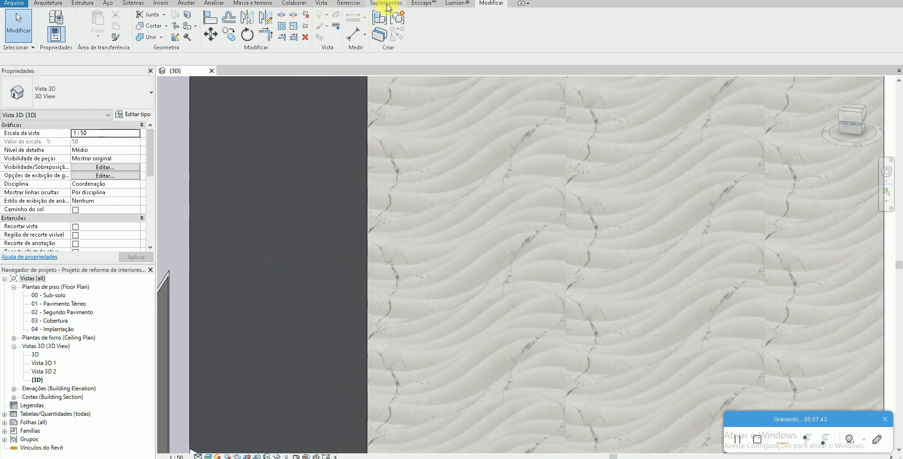
click(352, 5)
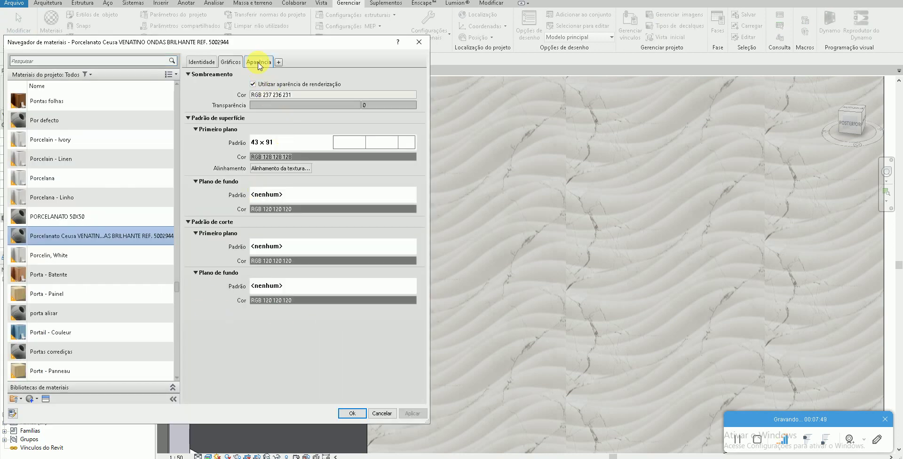
Step: Set the Porcelanato Ceusa relief amount to 367 and apply the change
click(259, 62)
drag(313, 348, 320, 349)
click(411, 414)
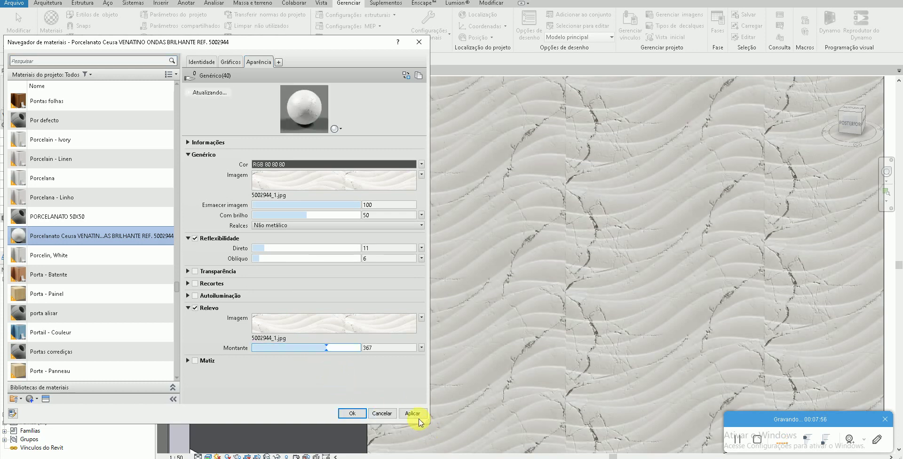
click(413, 414)
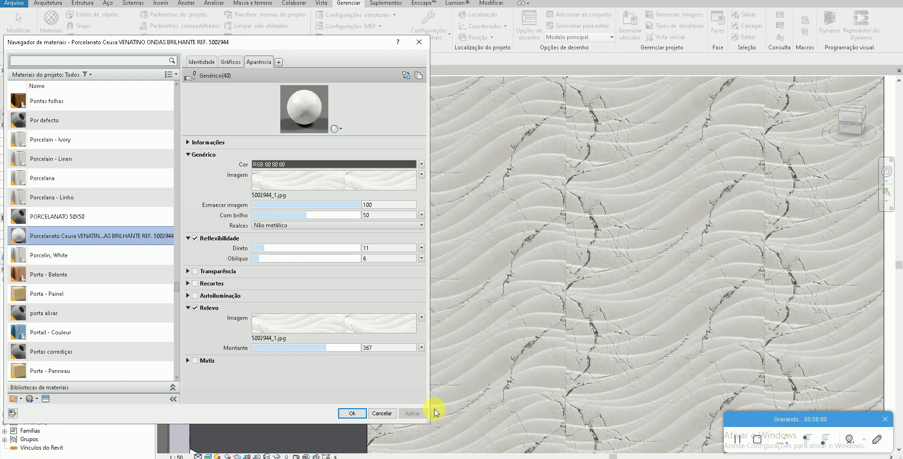
click(350, 413)
Step: Frame the wavy marble wall in the 3D view and launch the Enscape real-time render
scroll(517, 356, down, 2)
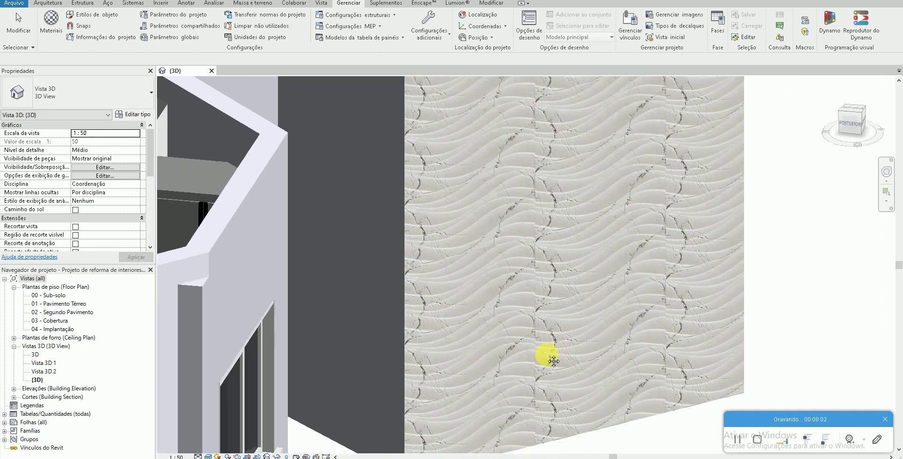
scroll(518, 360, up, 2)
scroll(494, 364, up, 2)
middle_drag(494, 322, 473, 320)
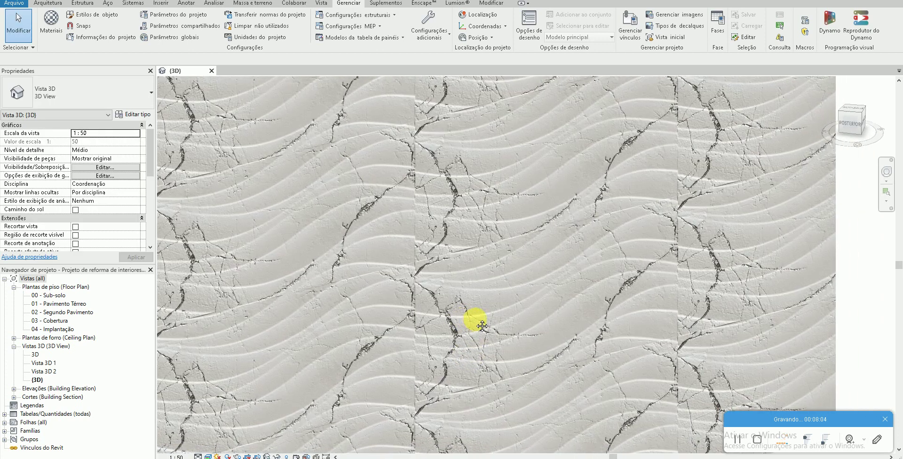
click(418, 4)
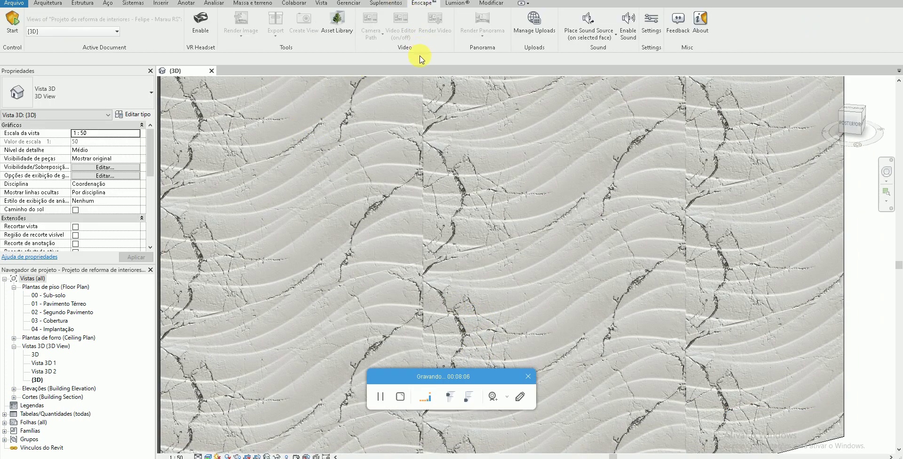
drag(720, 413, 803, 423)
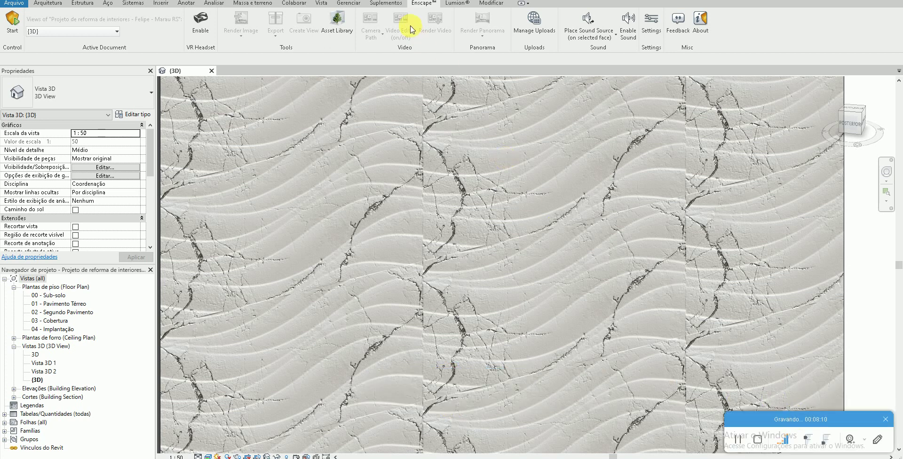
click(8, 26)
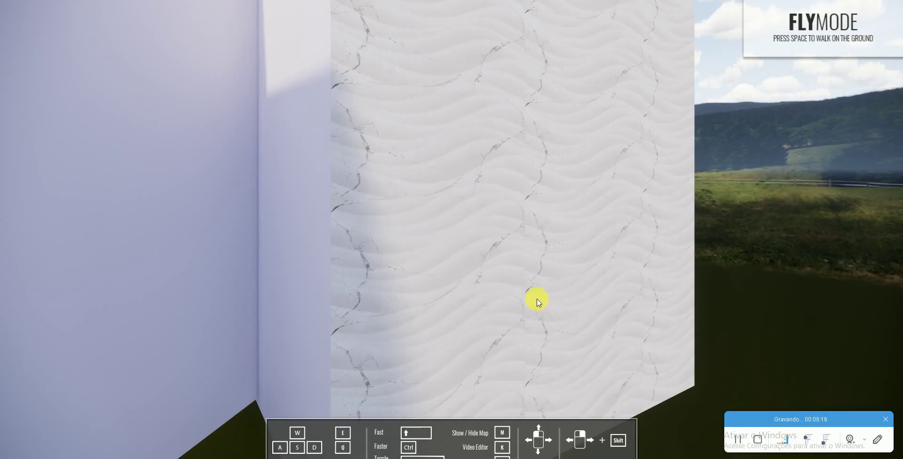
Step: Fly the Enscape camera toward, below and above the marble wall, then return to Revit
key(w)
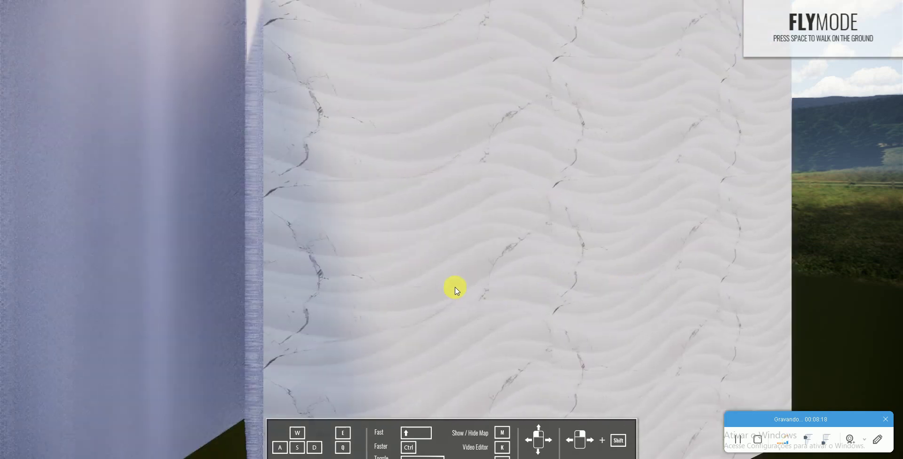
key(s)
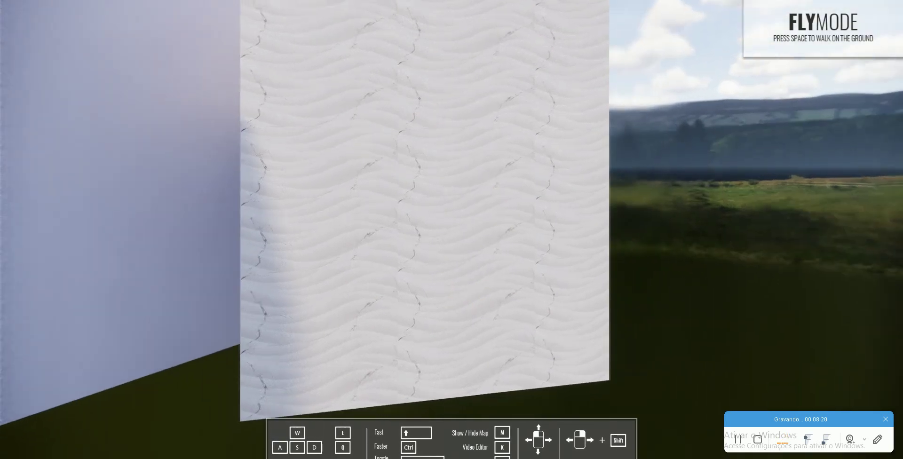
key(Down)
key(q)
key(w)
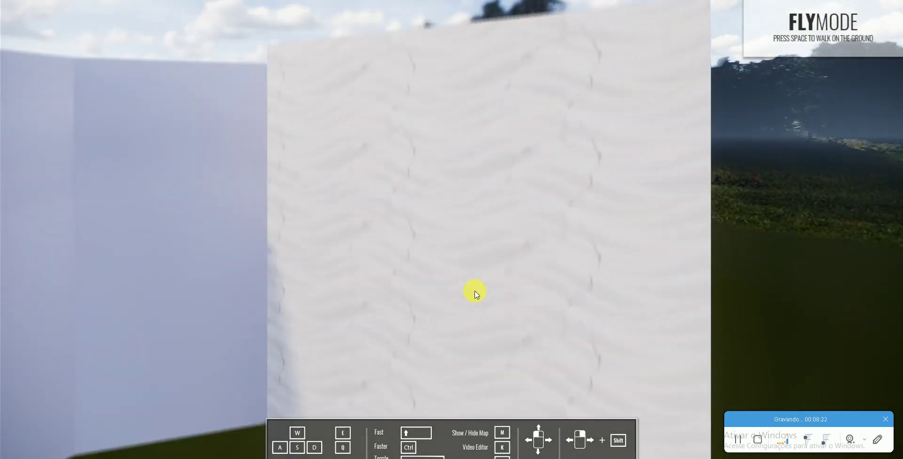
key(s)
key(e)
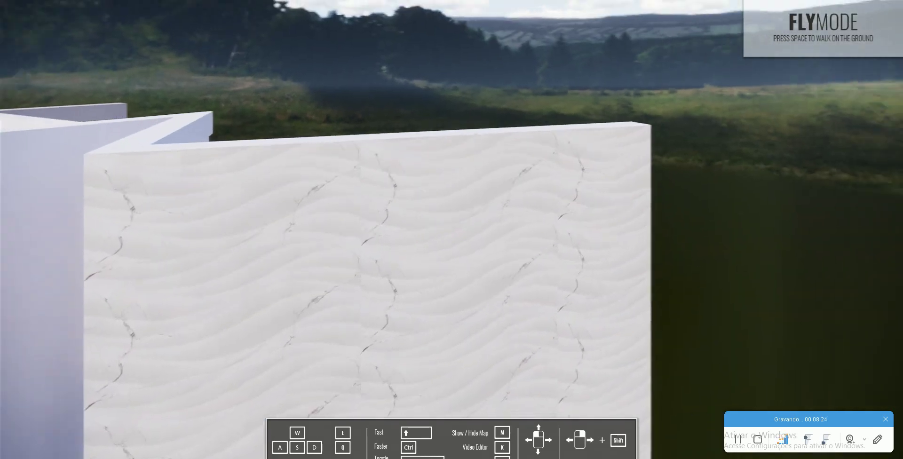
drag(476, 316, 392, 295)
key(q)
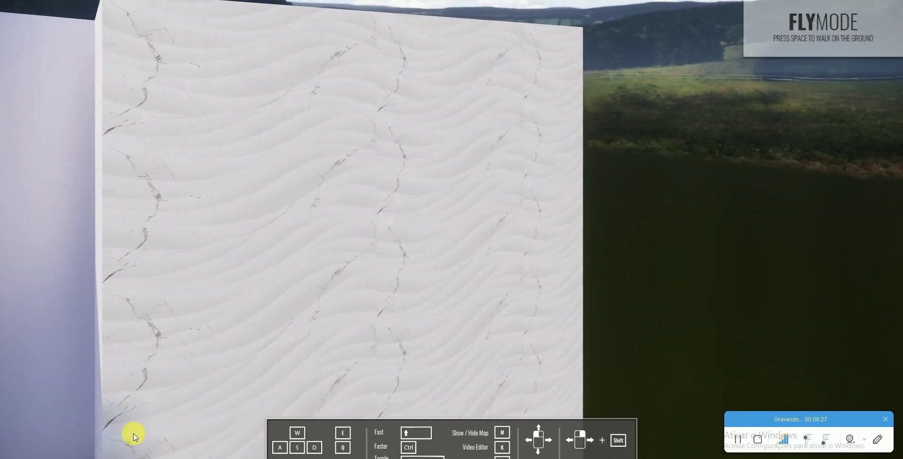
key(alt+Tab)
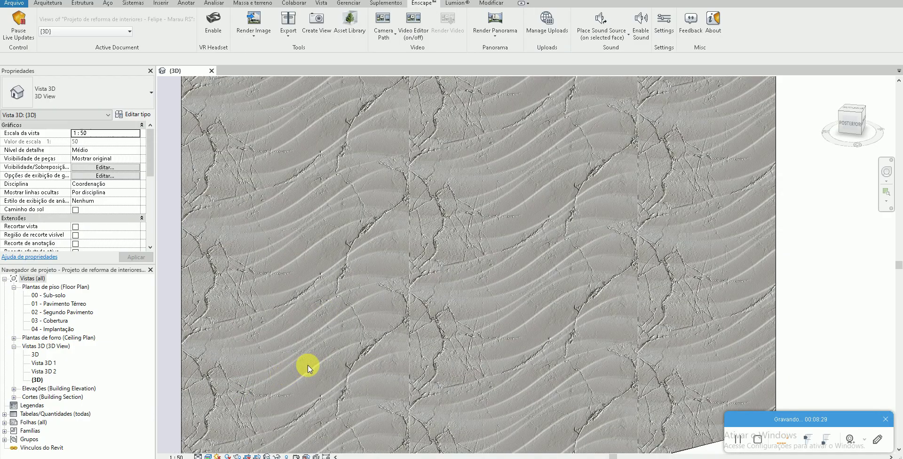
Step: Raise the Porcelanato Ceusa tile's relief amount to 500 and bring the Enscape render back
click(346, 4)
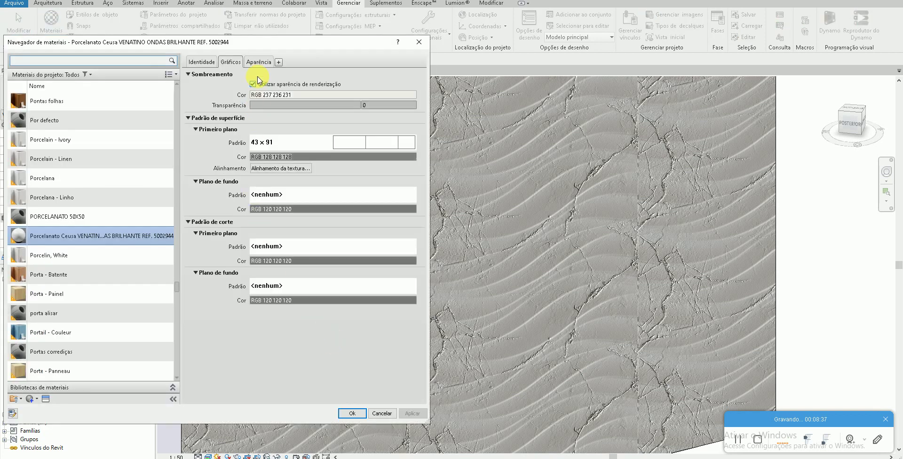
click(260, 62)
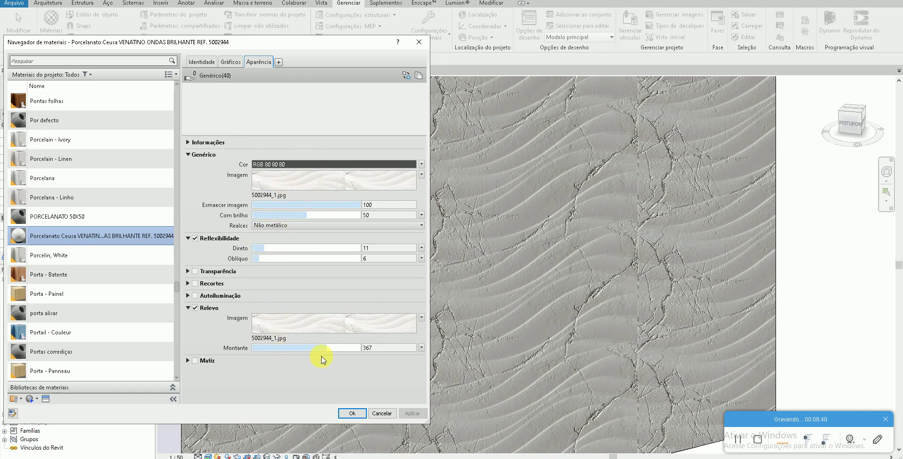
drag(335, 352, 334, 348)
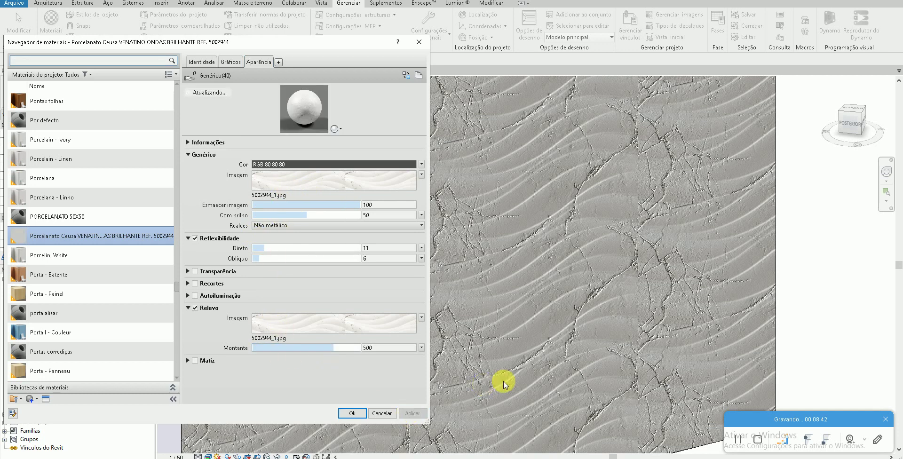
click(135, 443)
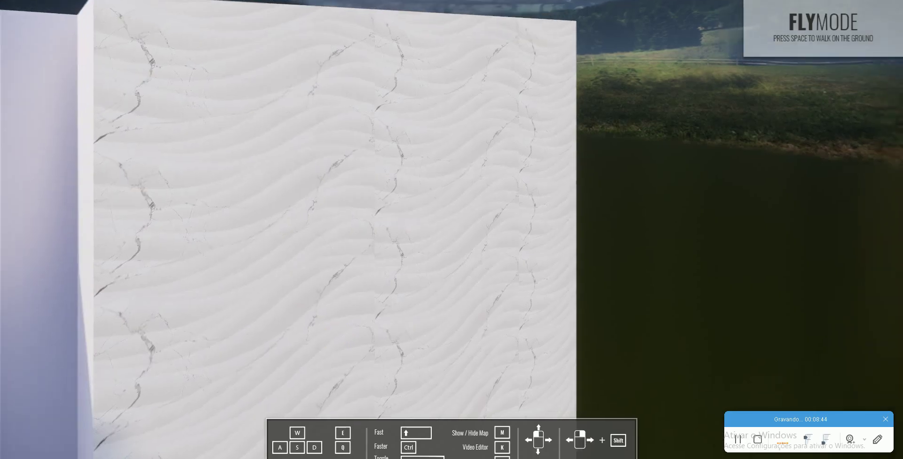
key(w)
right_drag(371, 312, 392, 325)
key(s)
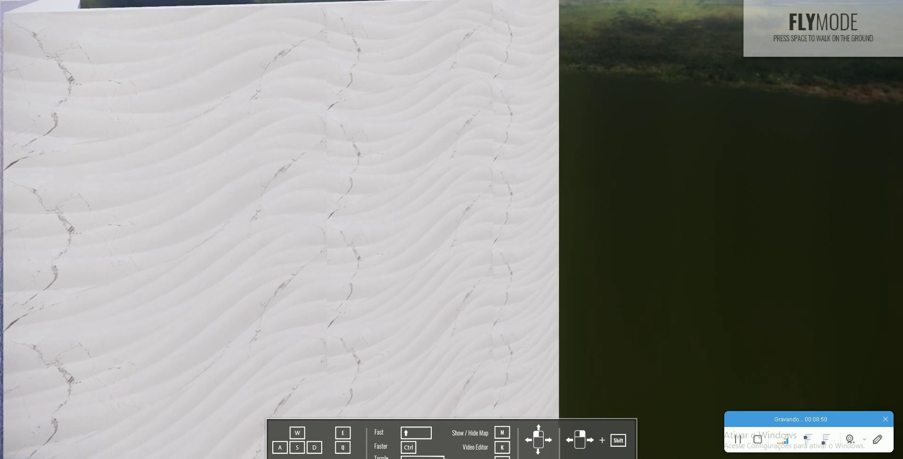
key(s)
key(a)
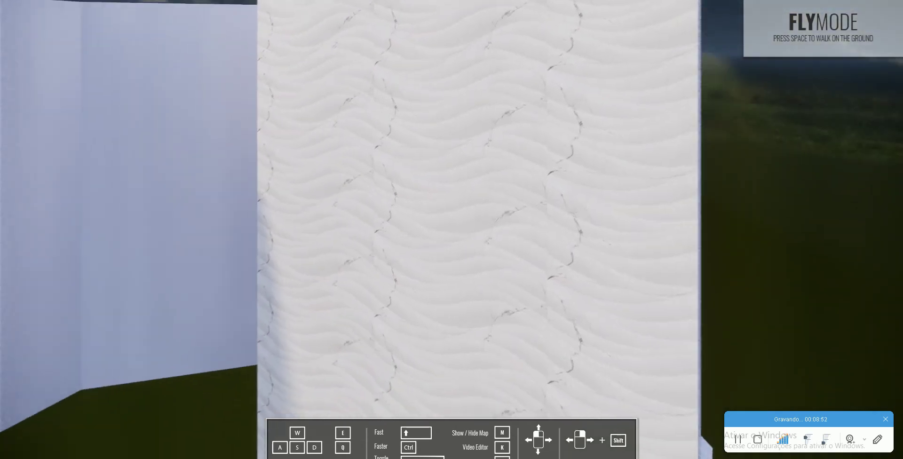
key(a)
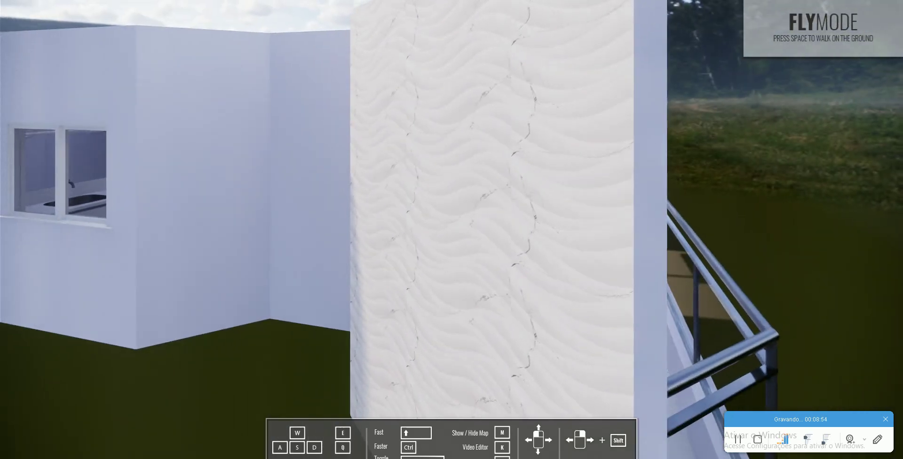
key(w)
key(w)
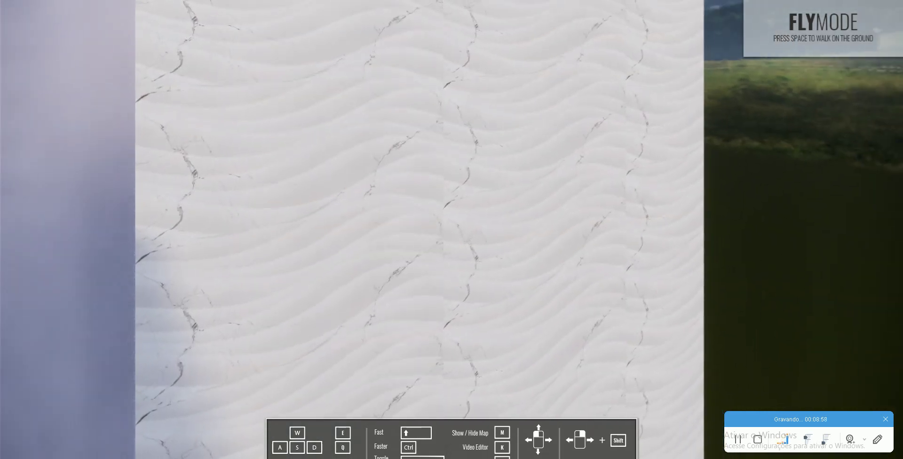
drag(383, 212, 357, 212)
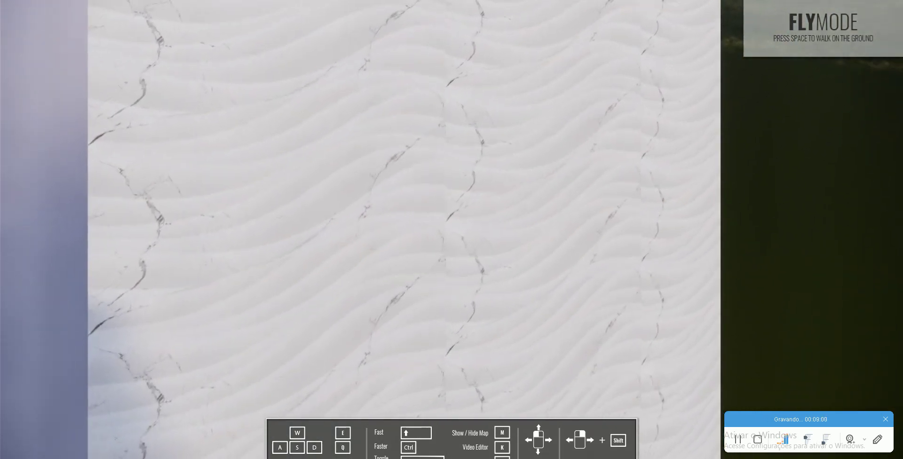
mouse_move(387, 239)
mouse_down()
mouse_move(399, 249)
mouse_move(399, 228)
mouse_up()
key(w)
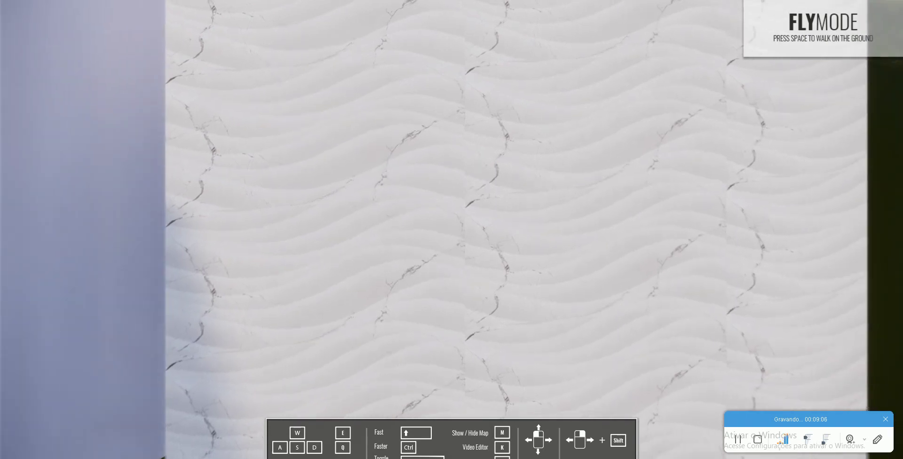
click(10, 368)
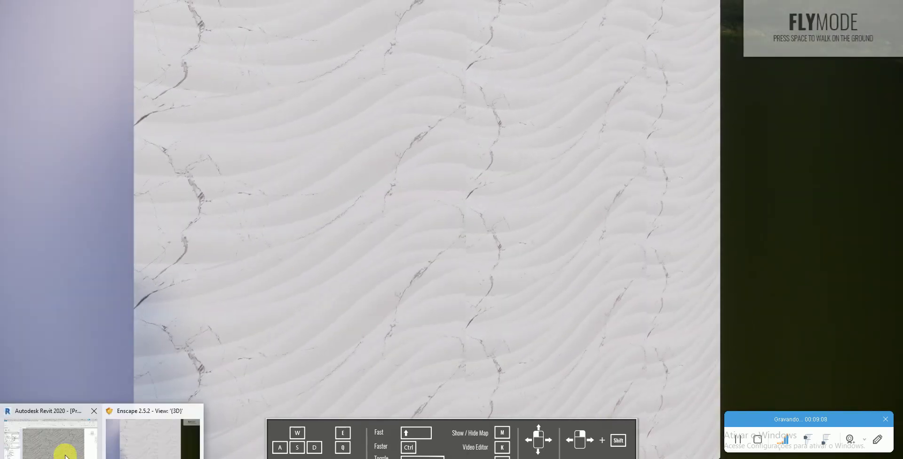
Step: Try tile glossiness near 99 in Enscape, then settle on about 50 and confirm the material
click(69, 455)
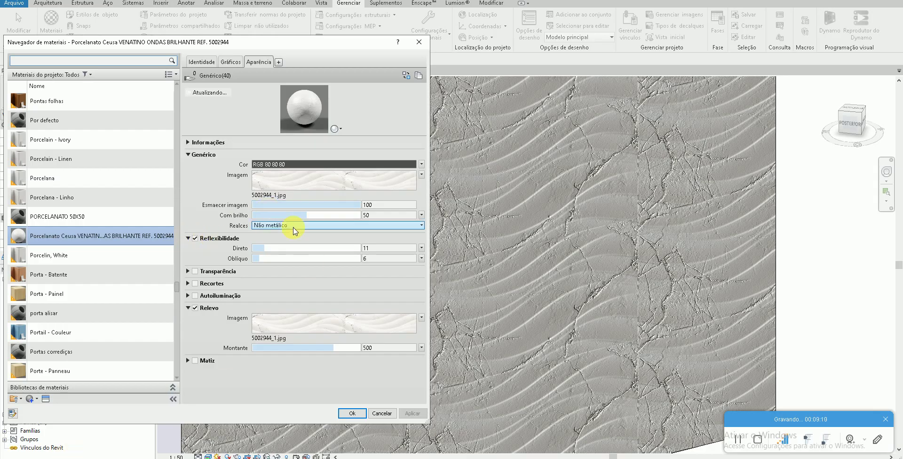
drag(307, 215, 366, 217)
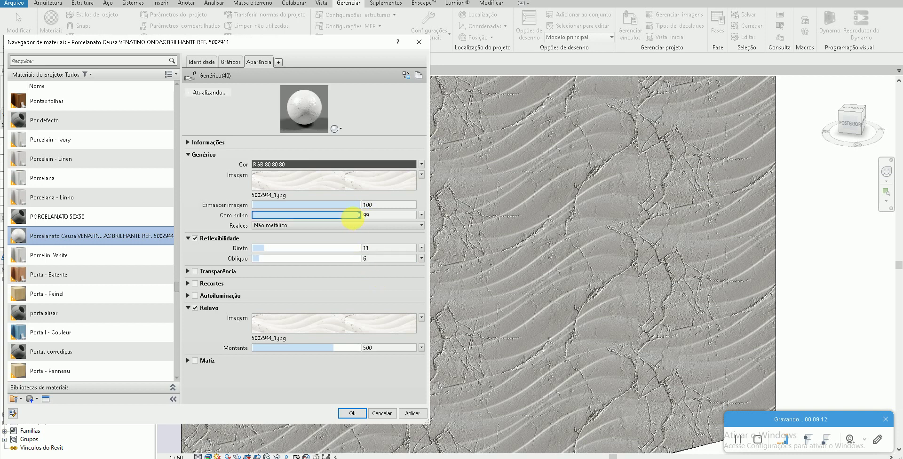
click(405, 414)
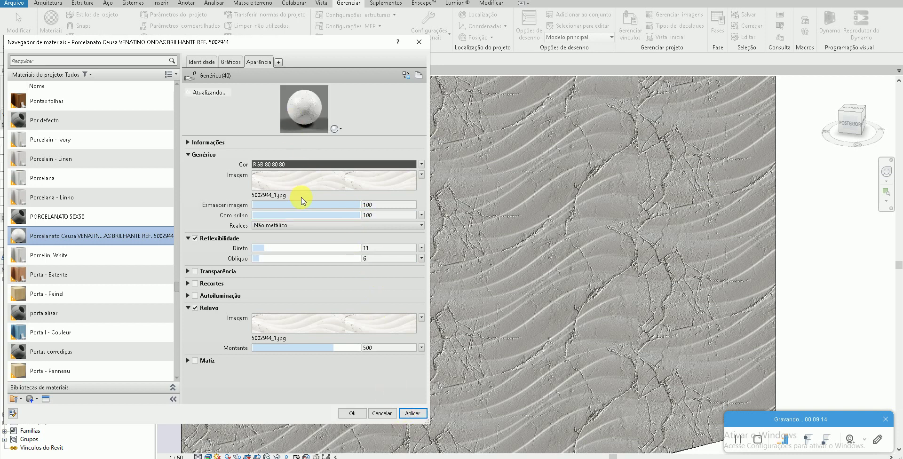
click(153, 435)
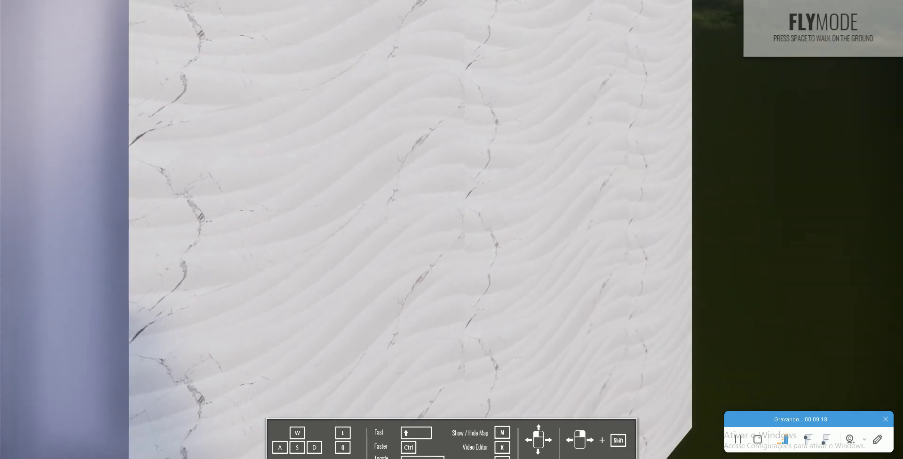
key(alt+Tab)
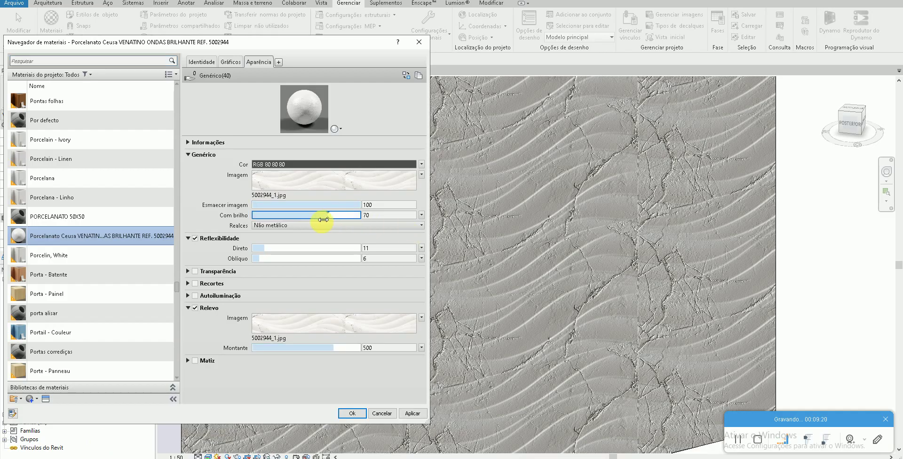
drag(323, 219, 300, 219)
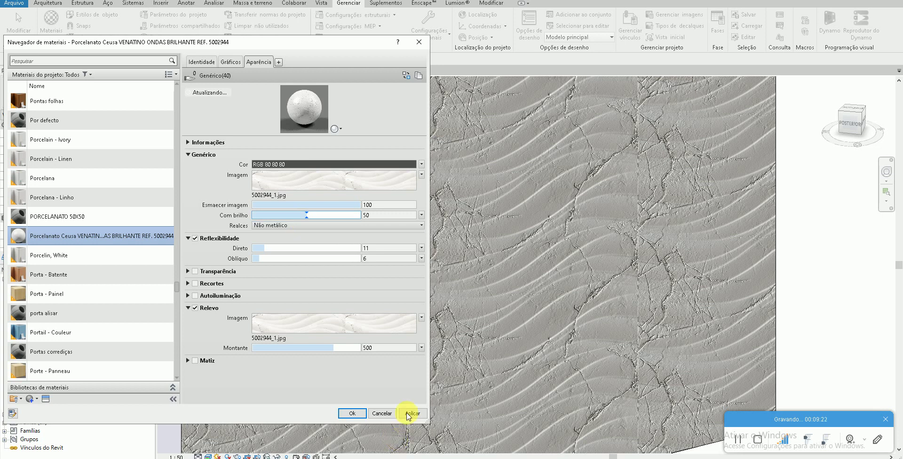
click(350, 413)
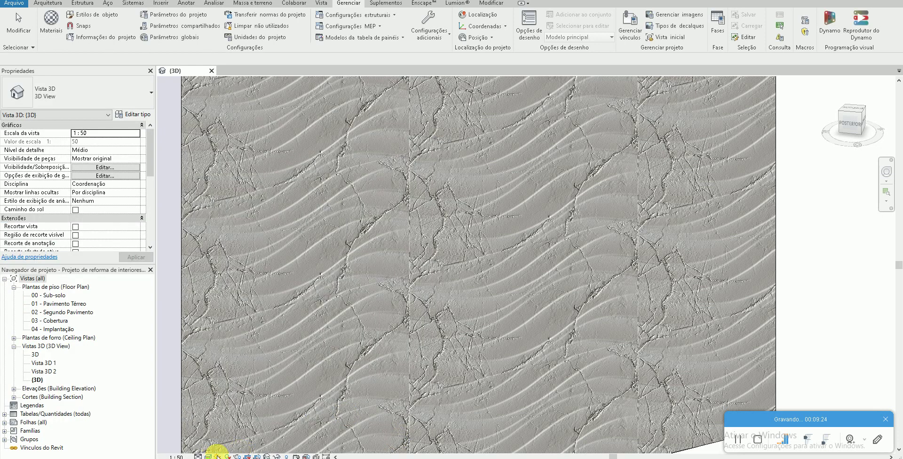
Step: Apply new sun settings and view the warmer-lit wall in Enscape
click(217, 455)
click(235, 425)
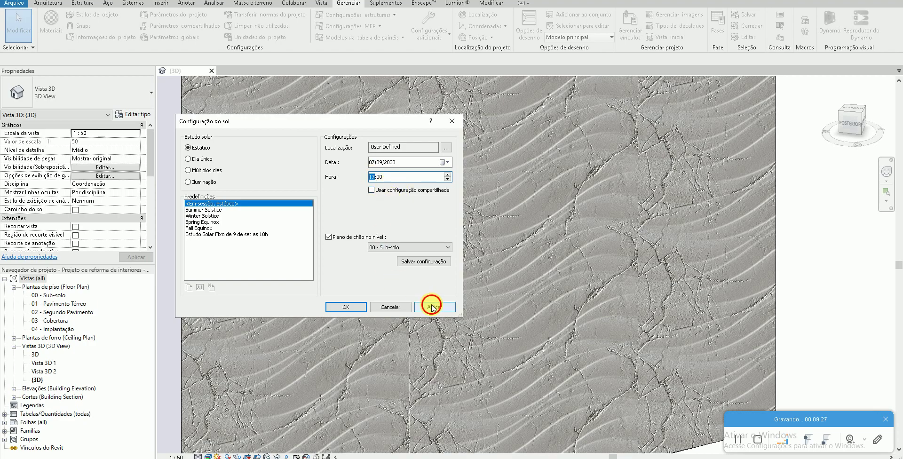
click(432, 307)
click(155, 436)
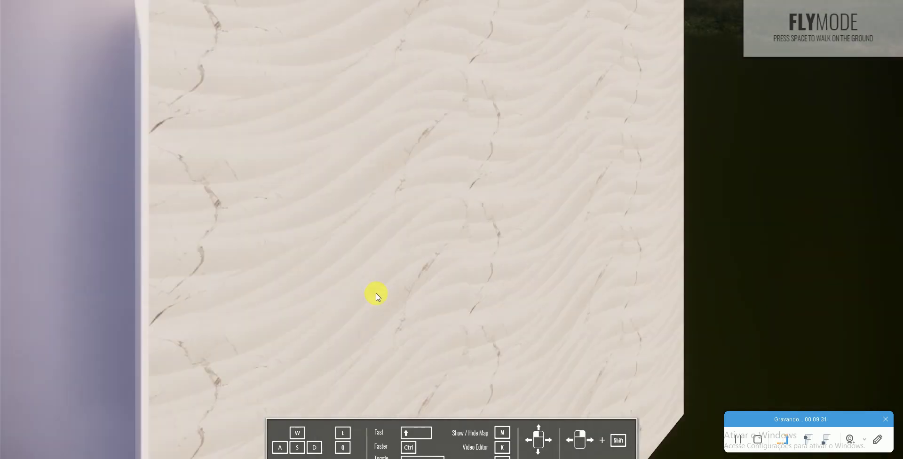
Step: Fly past the wall corner and neighbouring building, back out, then close in on the marble wall
key(a)
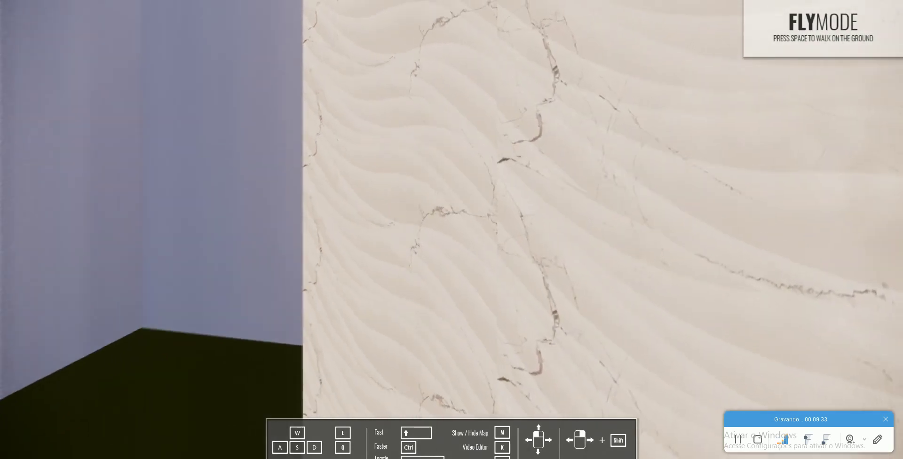
key(a)
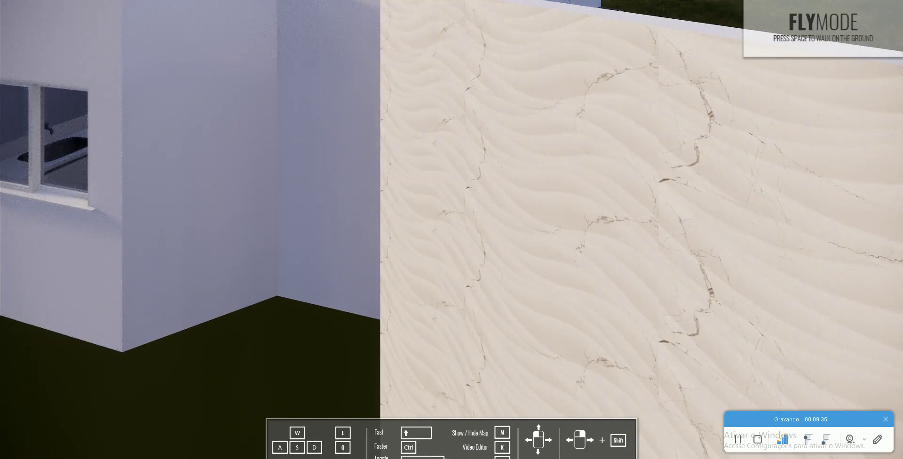
key(s)
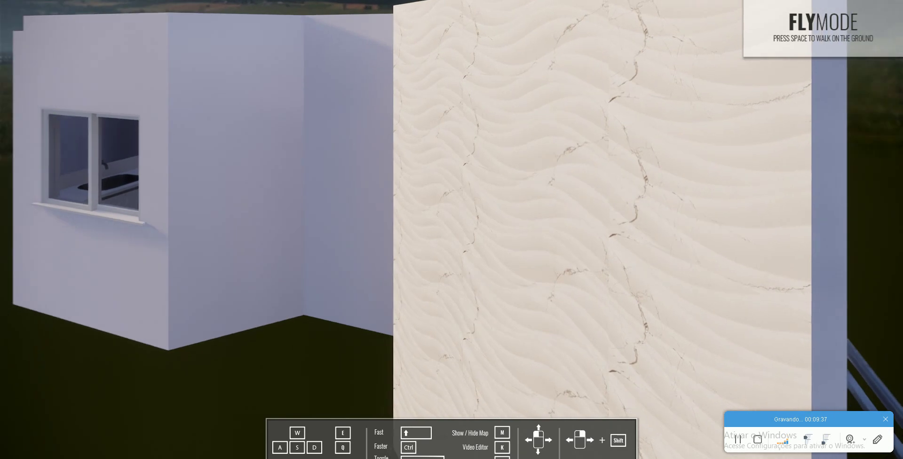
key(w)
click(446, 272)
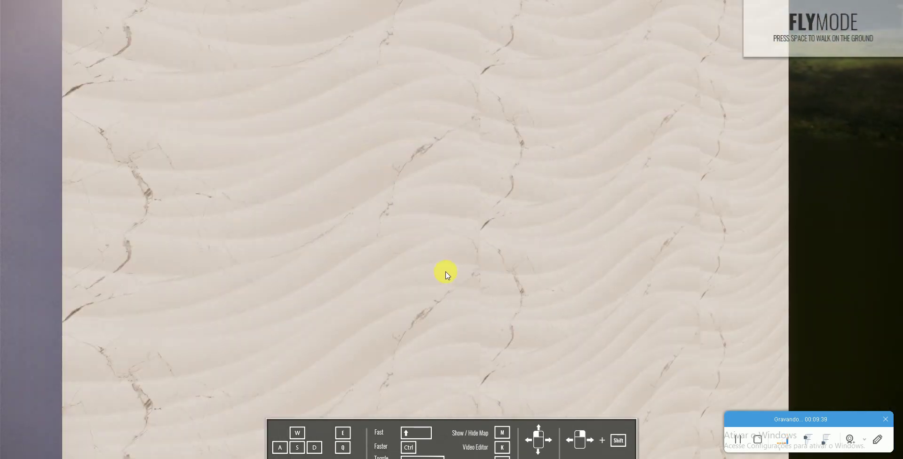
click(378, 297)
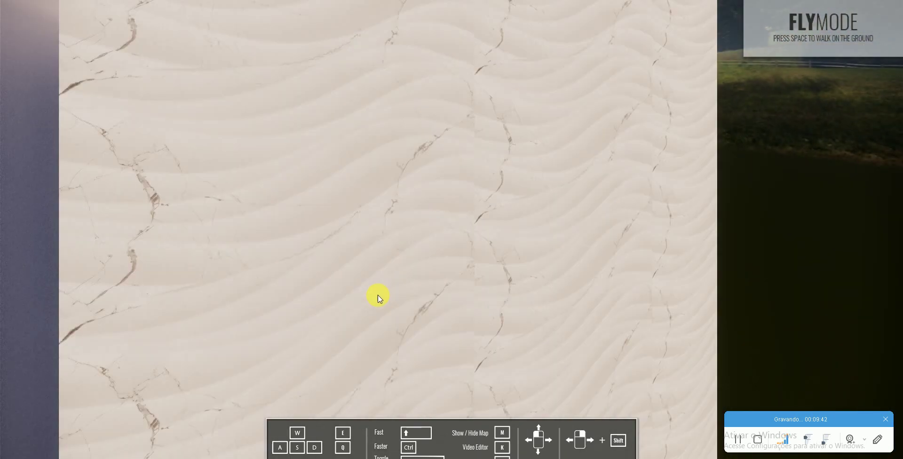
key(s)
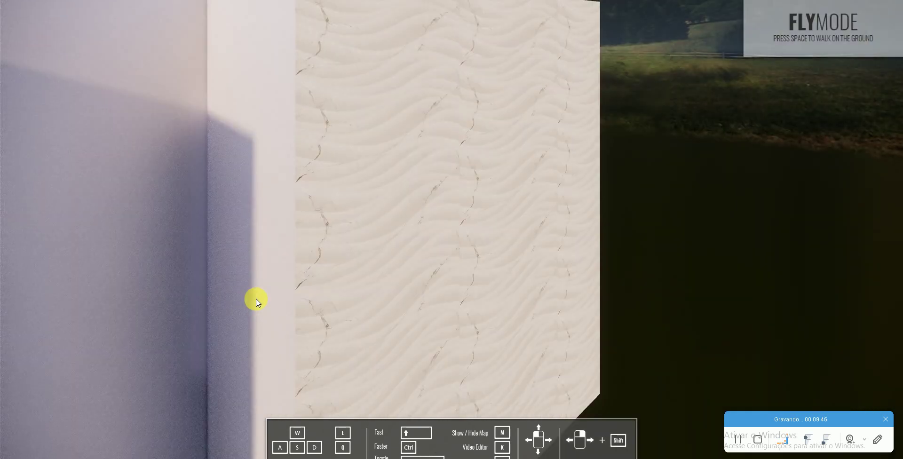
key(w)
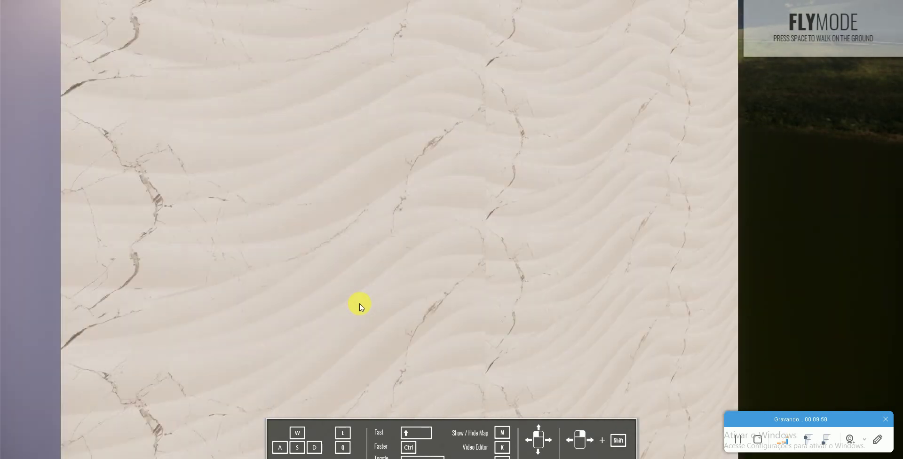
key(w)
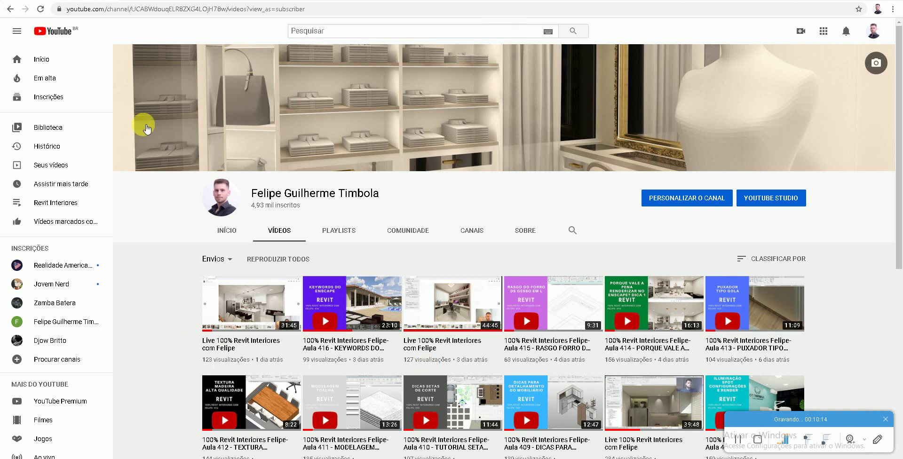
Step: Switch to the architecture studio's Facebook page tab
key(ctrl+Tab)
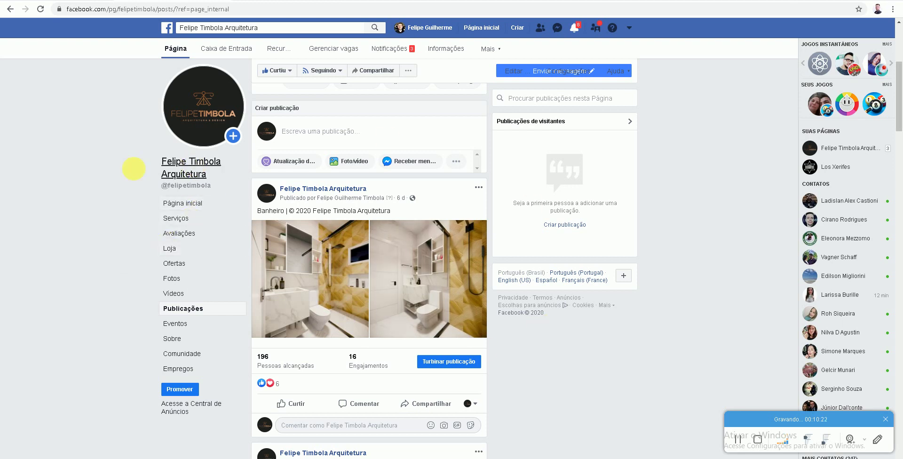
Step: Scroll through the Facebook page's project posts, then switch to the architect's Instagram profile
scroll(403, 238, down, 3)
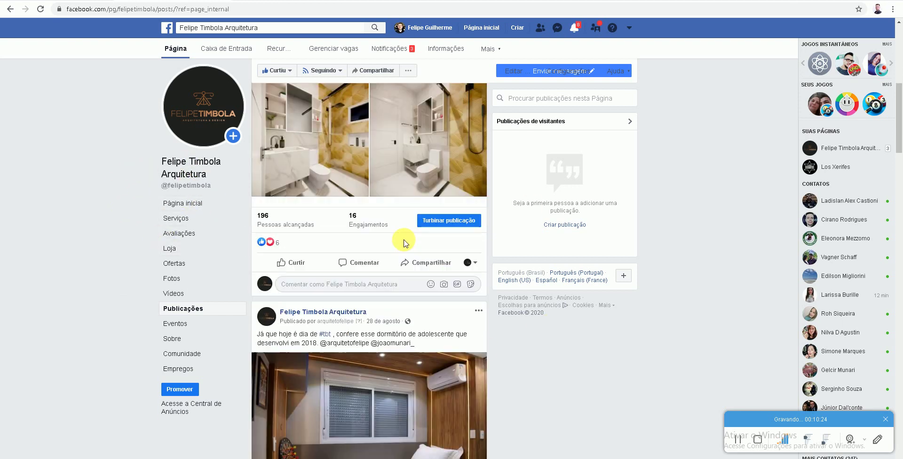
scroll(406, 239, down, 3)
scroll(405, 239, down, 3)
scroll(404, 239, down, 3)
scroll(405, 237, down, 5)
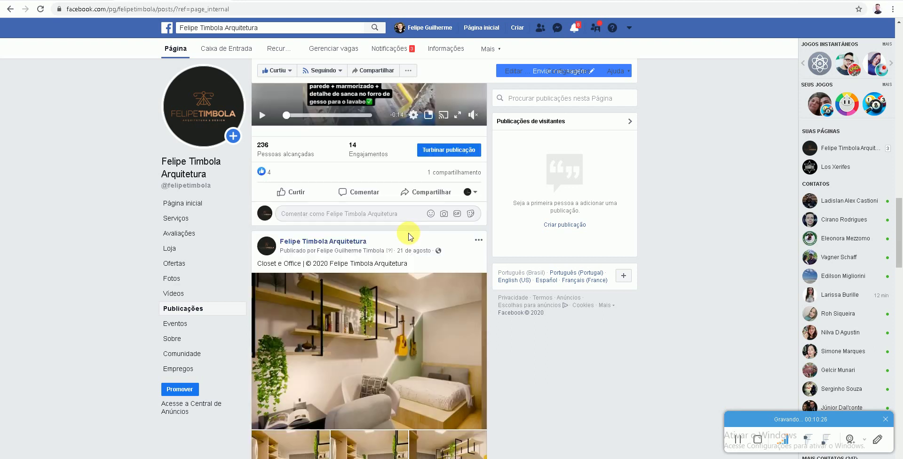
scroll(409, 235, down, 4)
scroll(412, 235, down, 5)
scroll(409, 233, down, 5)
scroll(410, 233, down, 5)
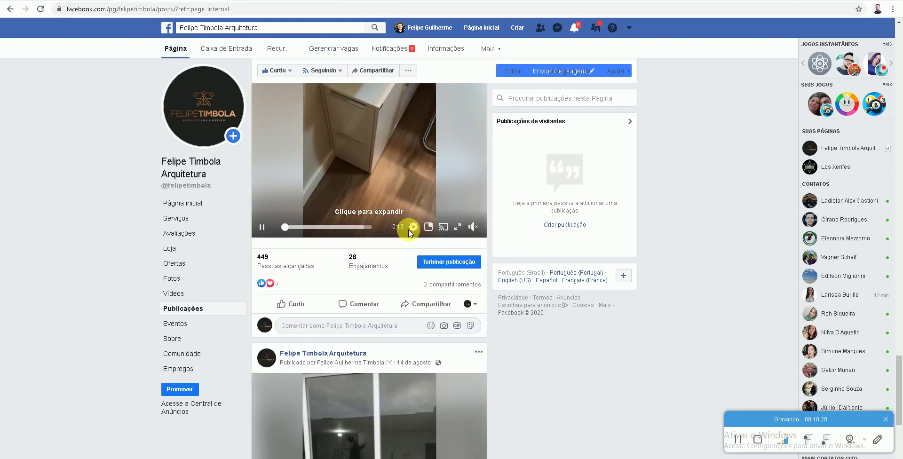
scroll(412, 232, down, 5)
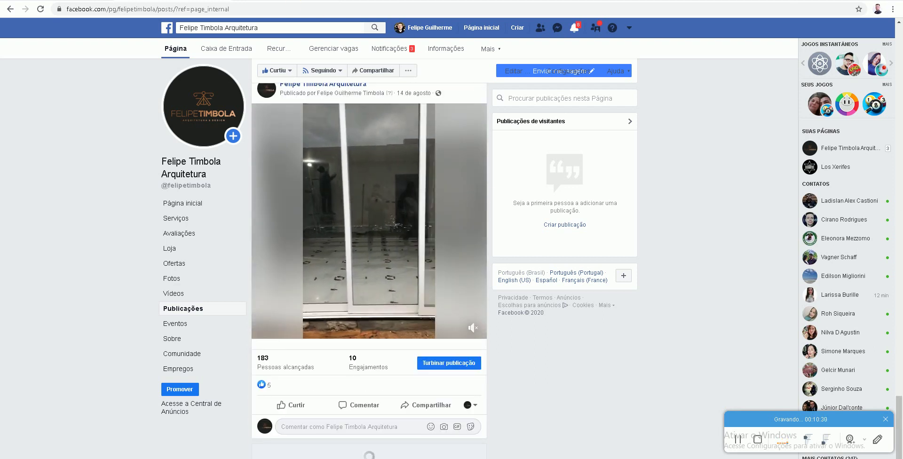
key(ctrl+Tab)
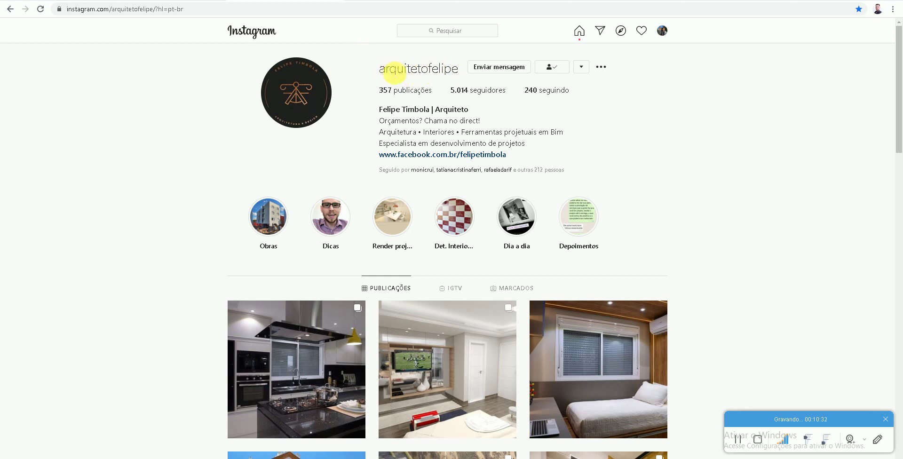
Step: Scroll the architect's project photo grid, return to the top, and go back to the blocosderevit profile
scroll(203, 231, down, 1)
scroll(200, 232, down, 1)
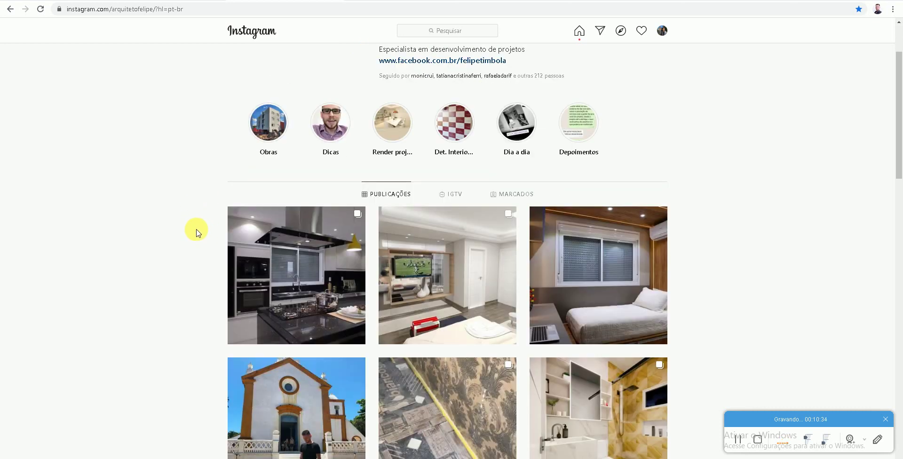
scroll(197, 232, down, 3)
scroll(197, 231, down, 2)
scroll(197, 232, down, 2)
scroll(197, 231, down, 5)
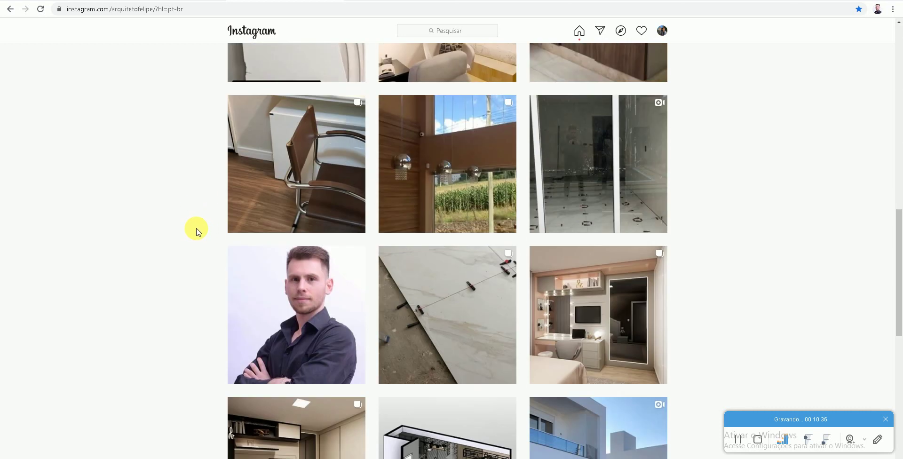
scroll(196, 231, down, 5)
scroll(196, 232, down, 3)
scroll(197, 231, down, 4)
scroll(198, 230, down, 5)
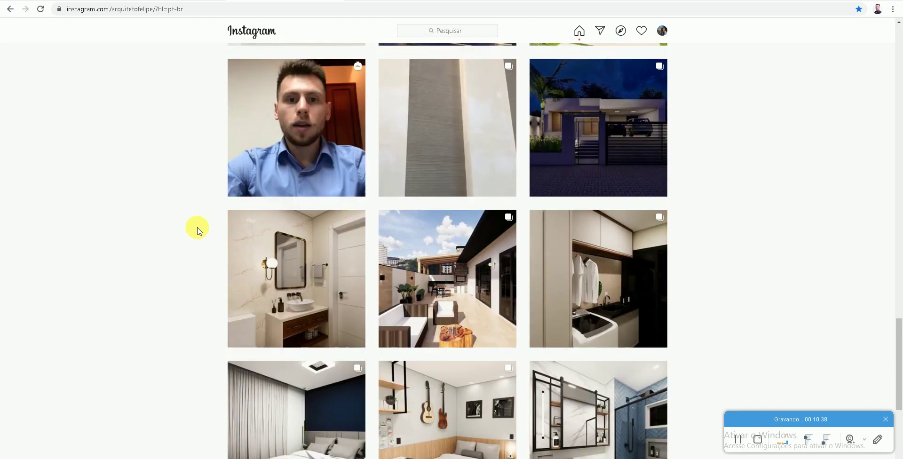
scroll(197, 230, down, 4)
scroll(198, 231, down, 3)
scroll(197, 230, down, 3)
scroll(198, 229, down, 4)
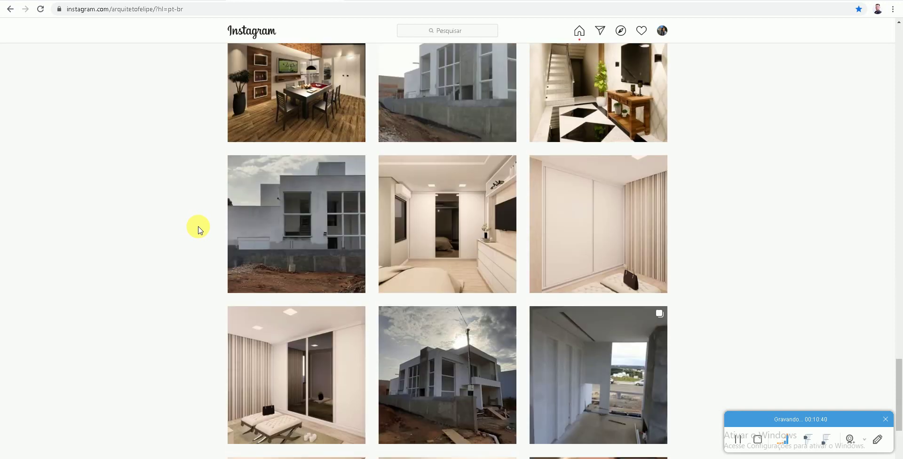
scroll(198, 230, down, 4)
scroll(198, 231, up, 2)
scroll(199, 230, down, 5)
scroll(200, 230, down, 4)
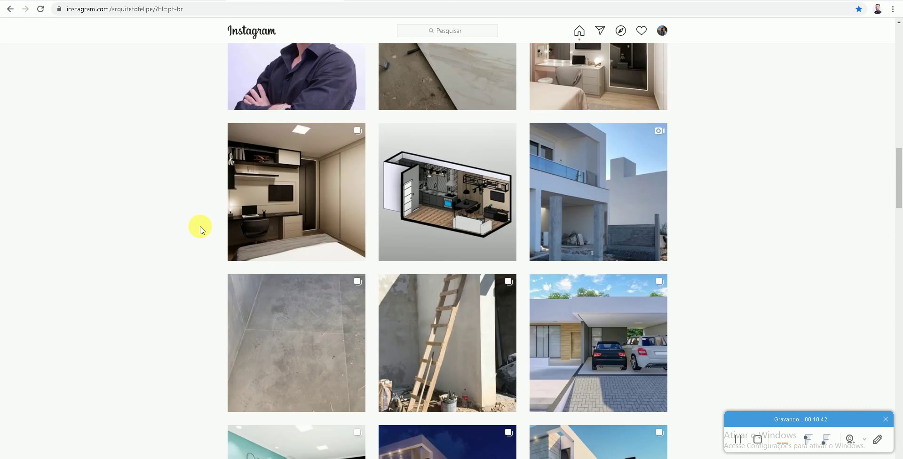
key(Home)
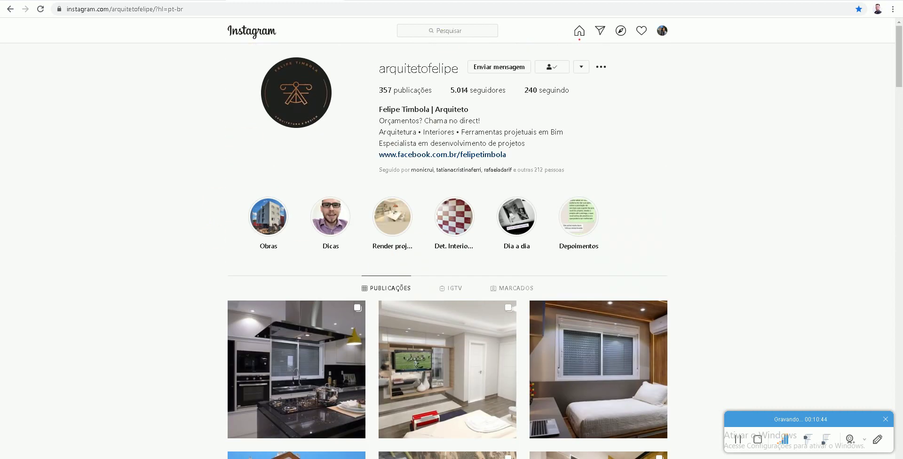
key(alt+Left)
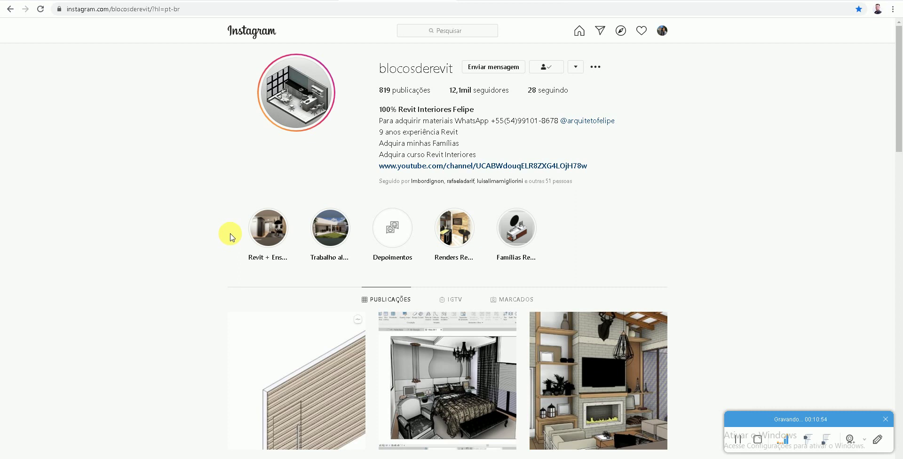
Step: Page through the Revit profile's current stories and its Revit + Enscape highlight
click(307, 89)
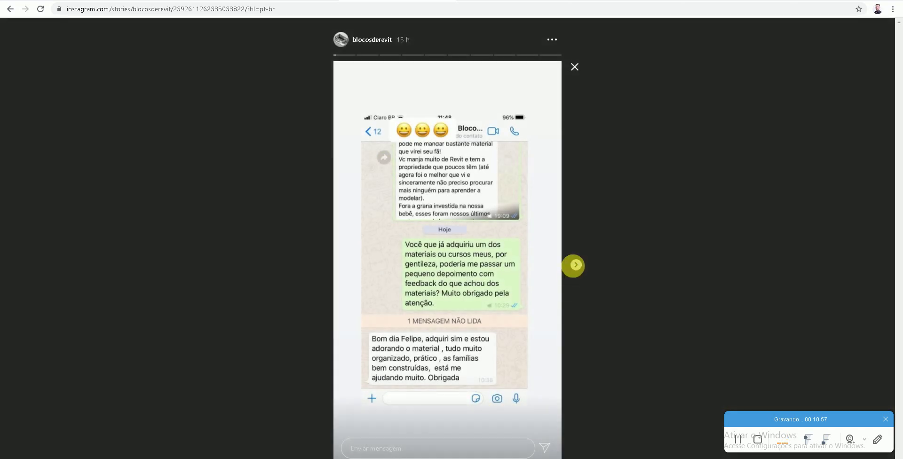
click(578, 265)
click(577, 264)
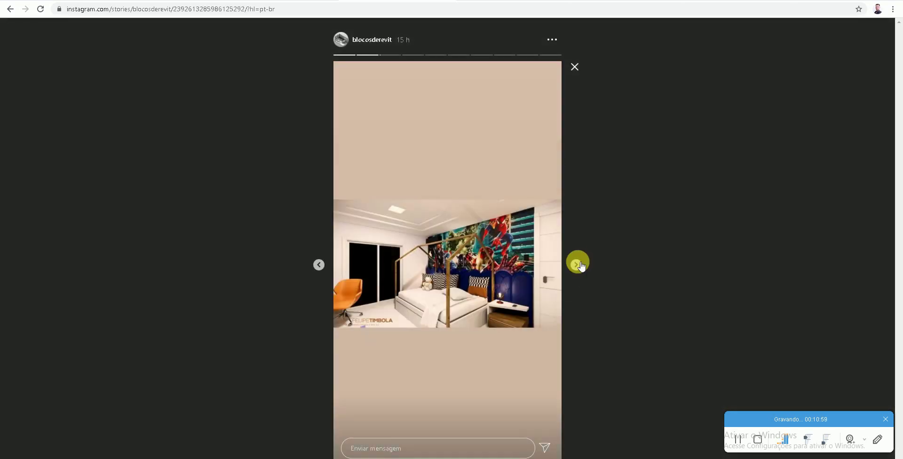
click(578, 264)
click(577, 265)
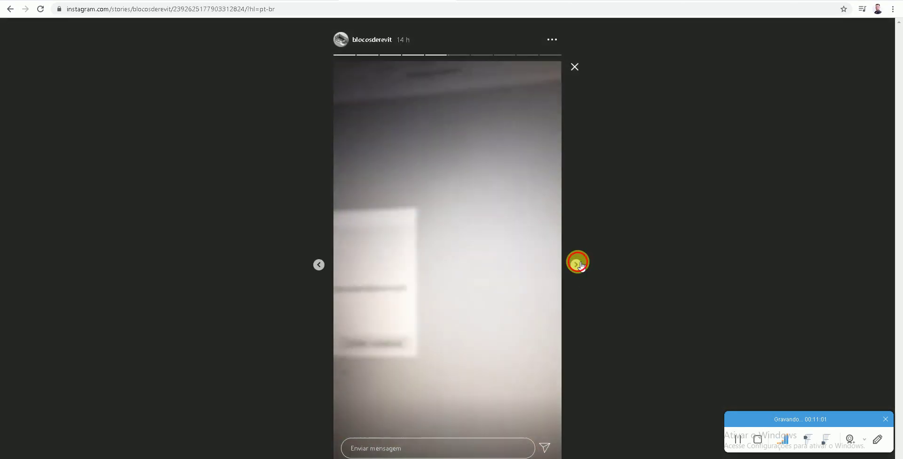
click(575, 67)
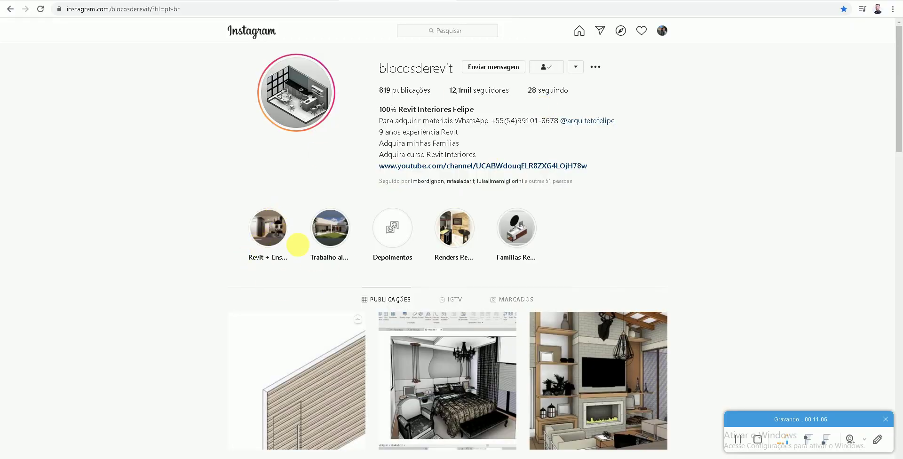
click(268, 230)
scroll(306, 256, down, 1)
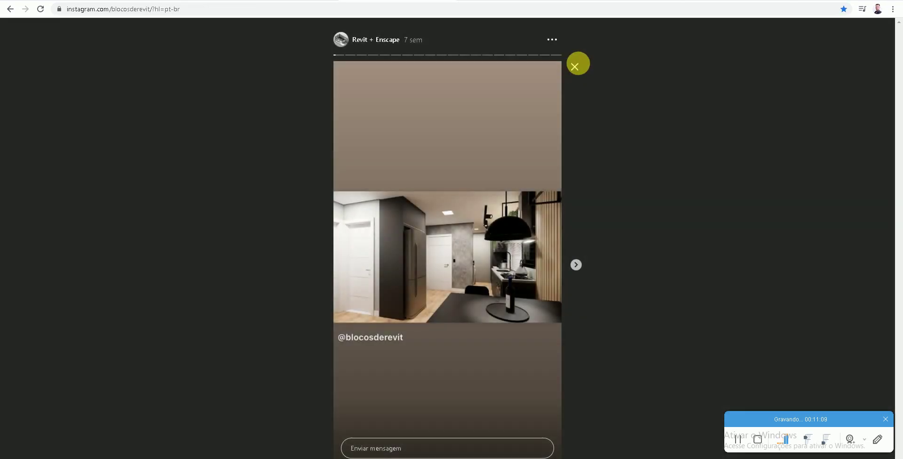
click(575, 66)
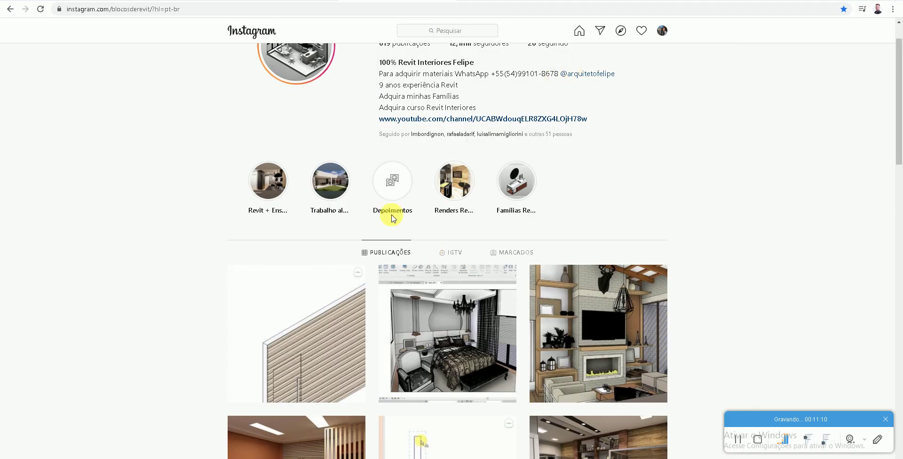
Step: Browse the profile's IGTV videos, then move via the Facebook tab to the author's Twitter profile
scroll(327, 228, down, 3)
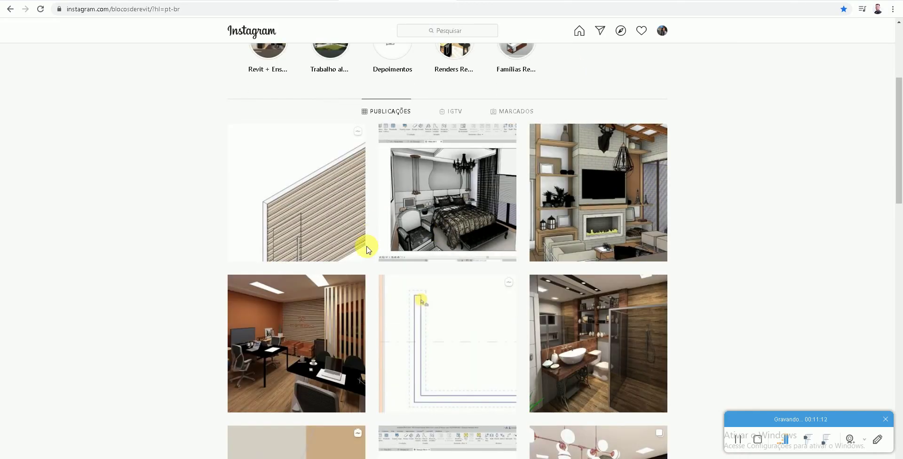
scroll(301, 272, down, 2)
scroll(339, 212, up, 2)
click(453, 111)
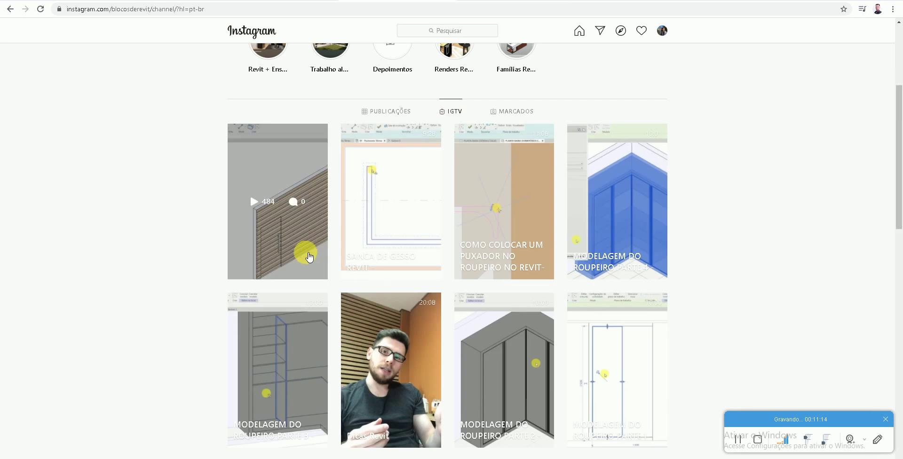
scroll(177, 243, down, 1)
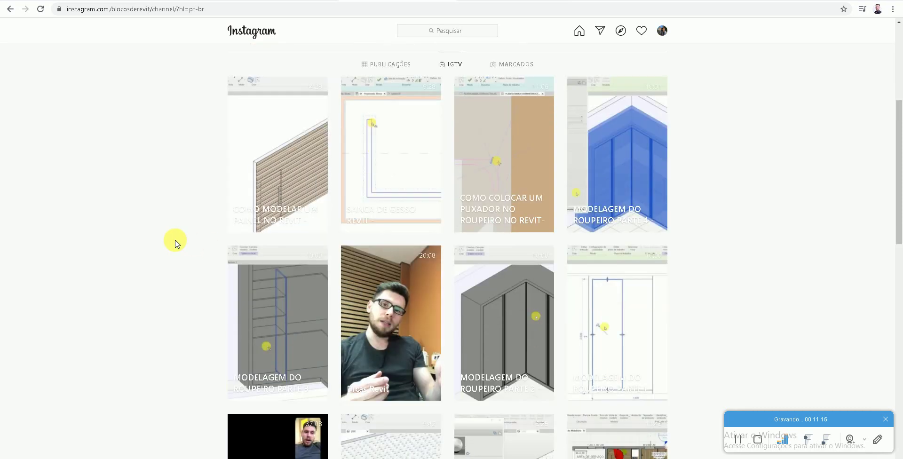
scroll(177, 243, down, 4)
scroll(176, 243, down, 1)
scroll(176, 243, up, 3)
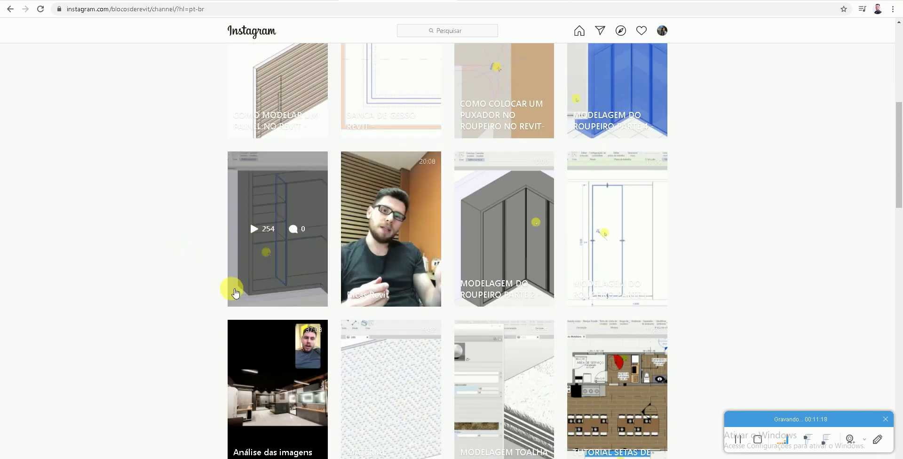
scroll(254, 254, up, 5)
key(ctrl+Tab)
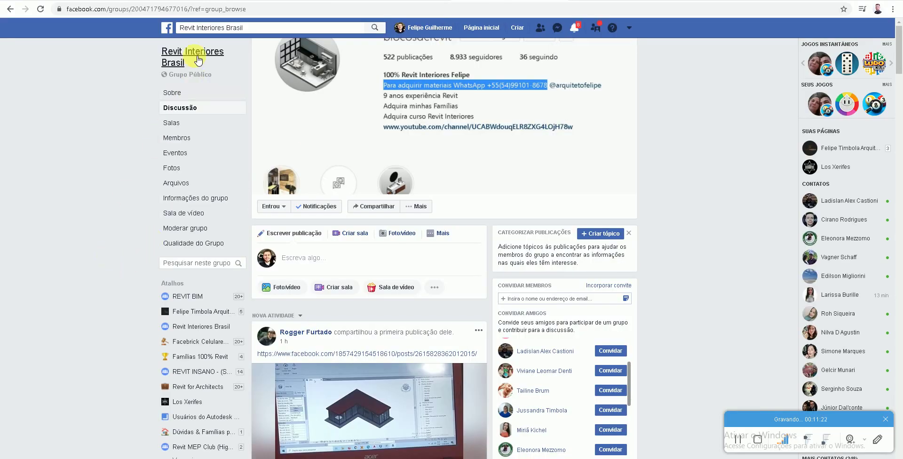
mouse_move(514, 180)
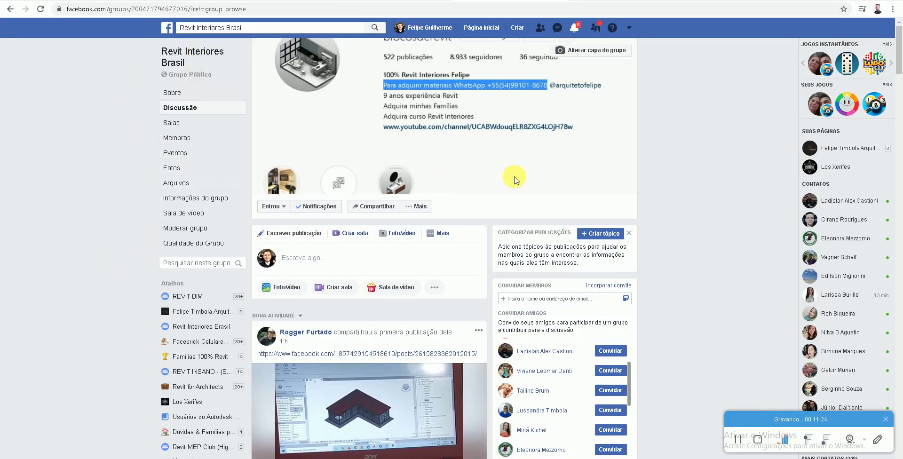
click(555, 2)
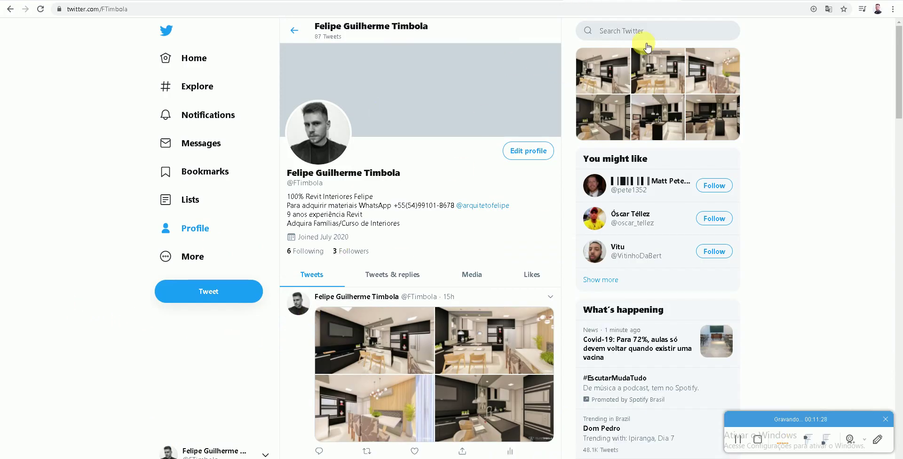
Step: Switch from the Twitter tab to the author's LinkedIn profile
key(ctrl+Tab)
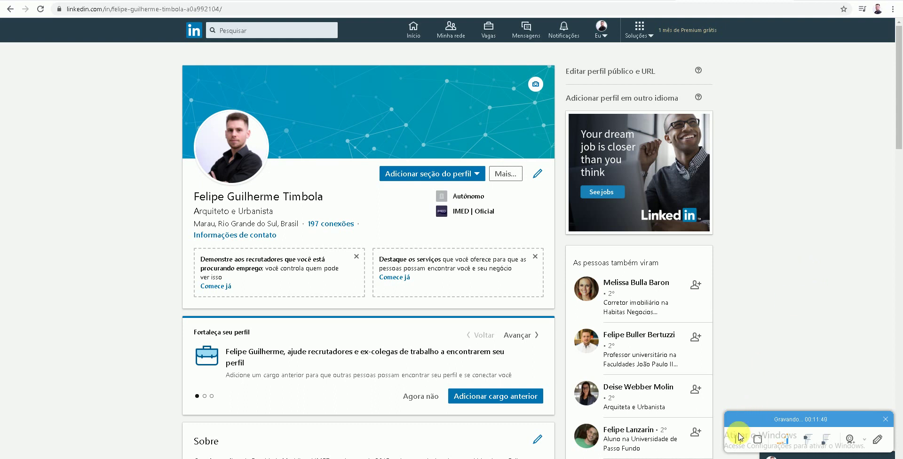
Step: Switch from LinkedIn to the File Explorer window showing the Blocos de Revit category folders
key(alt+Tab)
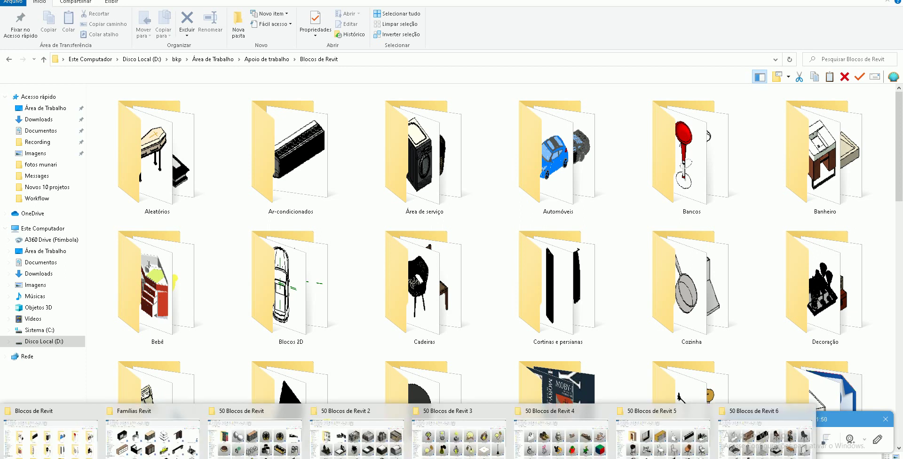
Step: View the Famílias Revit and 50 Blocos de Revit 1–6 windows, then open the bkp folder on drive D:
click(135, 448)
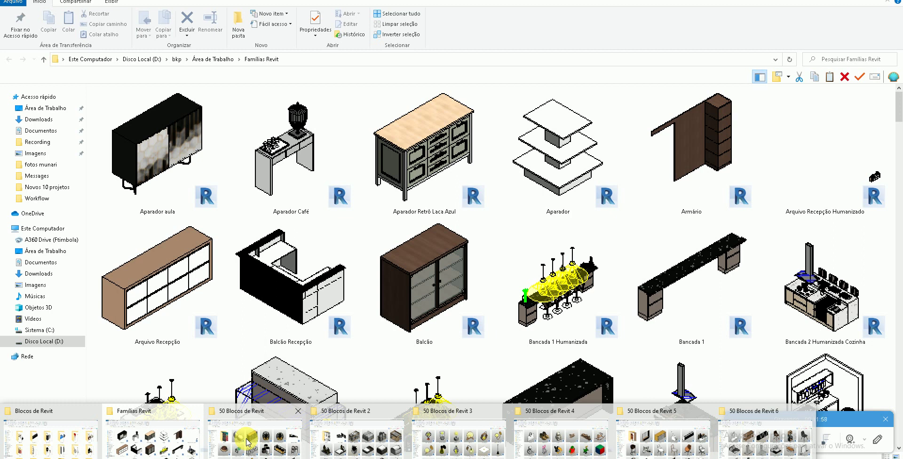
click(247, 442)
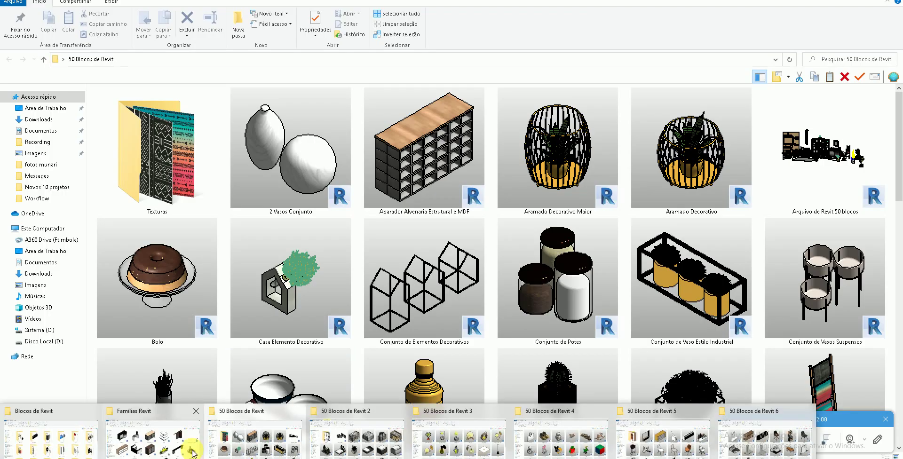
click(326, 439)
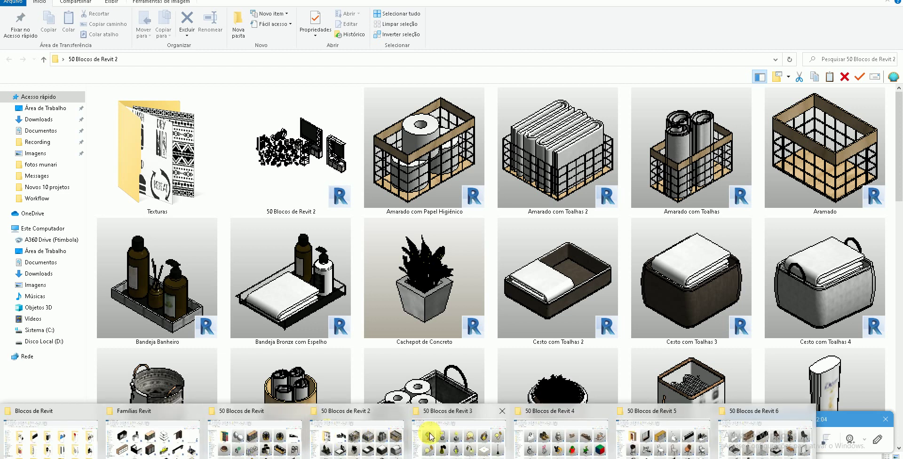
click(414, 433)
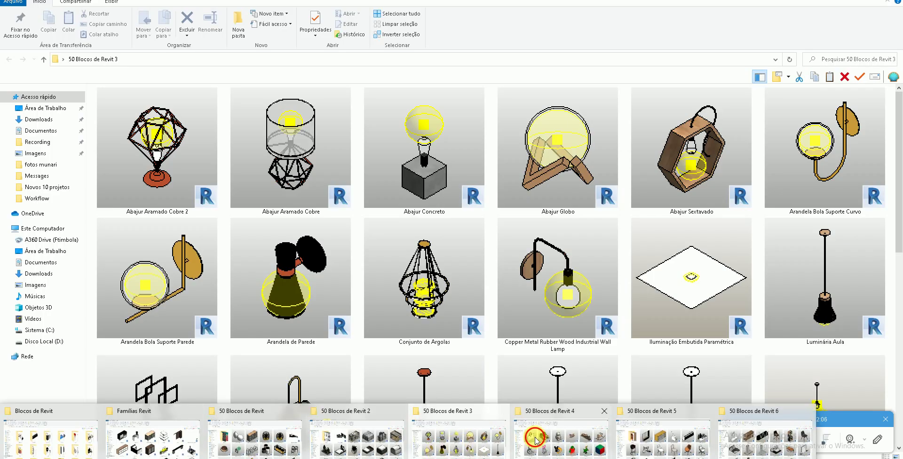
click(522, 435)
click(657, 429)
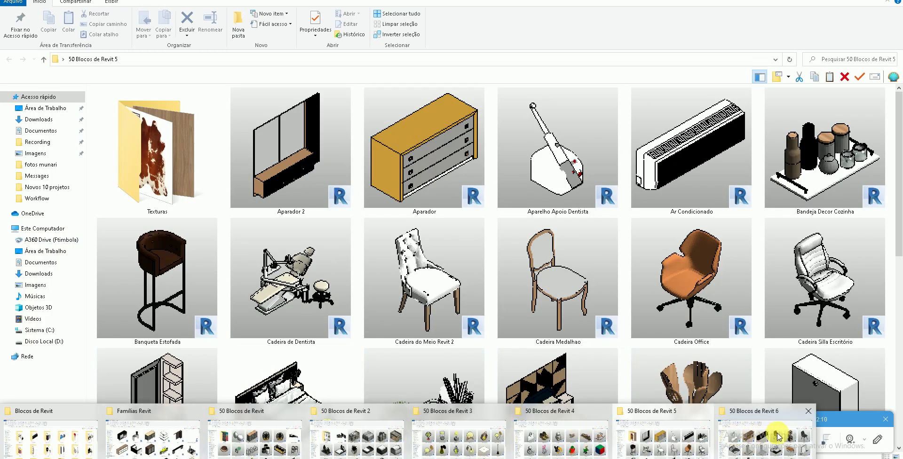
click(776, 426)
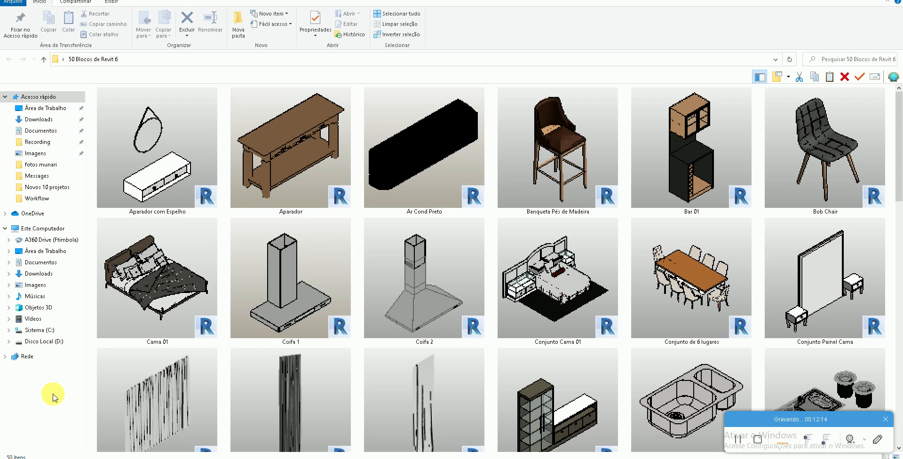
click(56, 342)
double_click(219, 113)
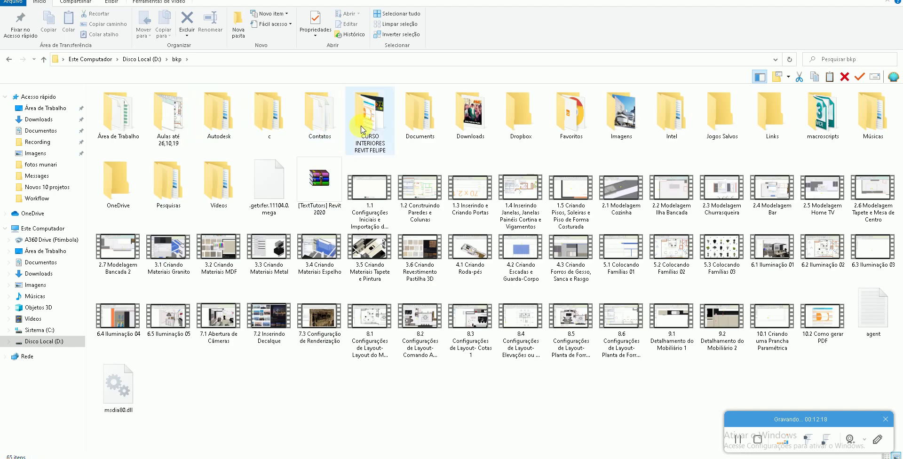
Step: Show the interiors course lesson videos, then open the desktop's Curso Revit + Enscape folder with Aula 01–13
double_click(370, 115)
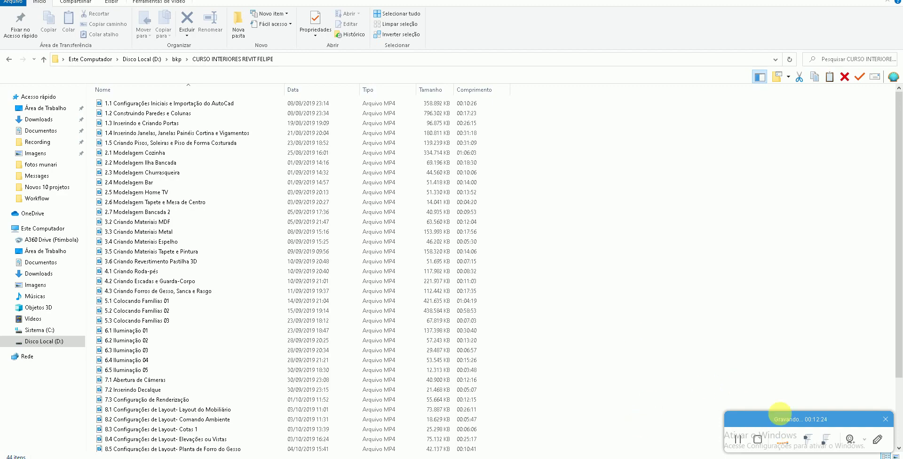
key(super+d)
click(660, 191)
double_click(659, 194)
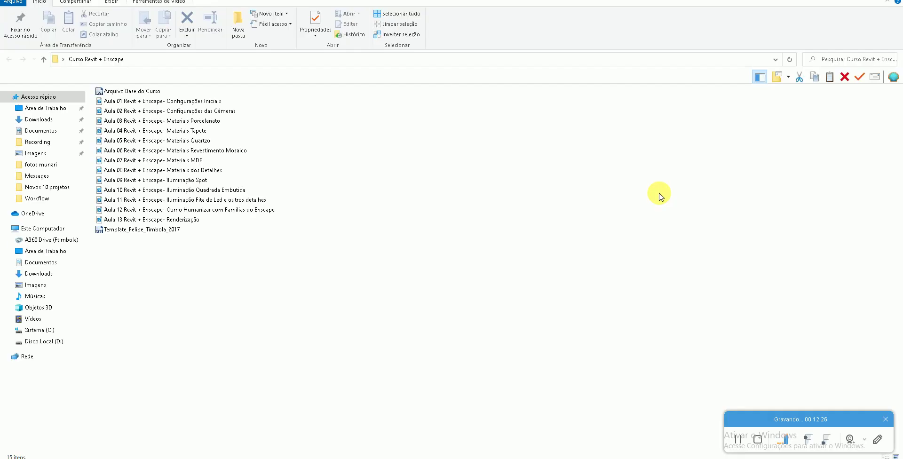